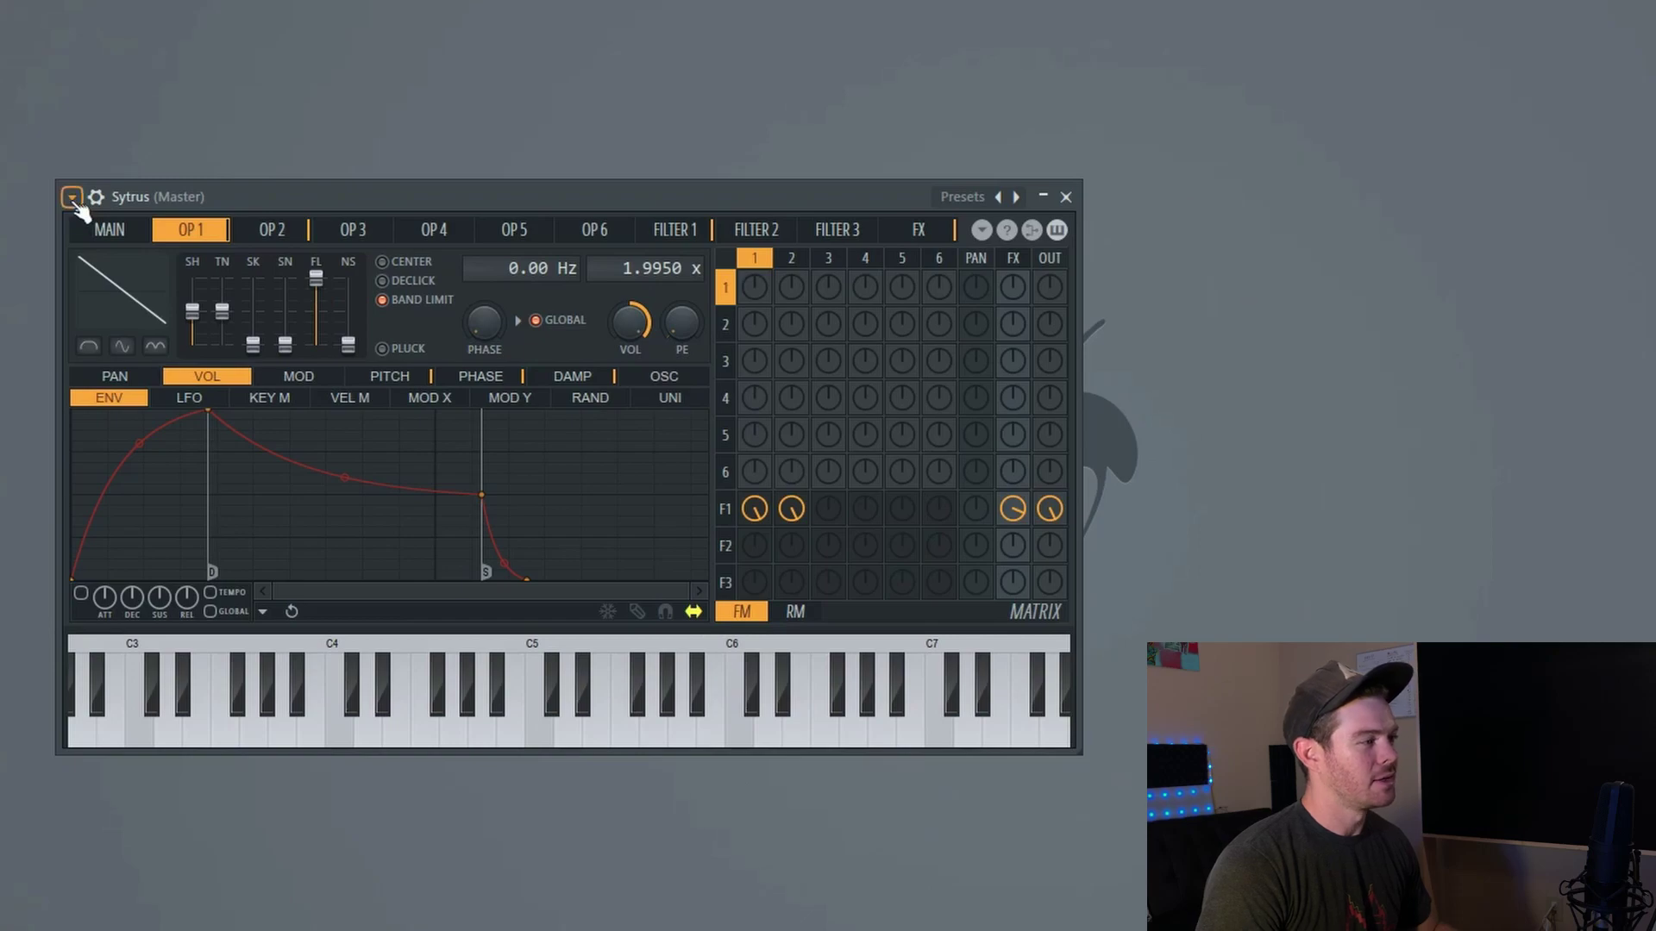
Load Sytrus's Default preset and lower the main pitch slider all the way down
click(73, 198)
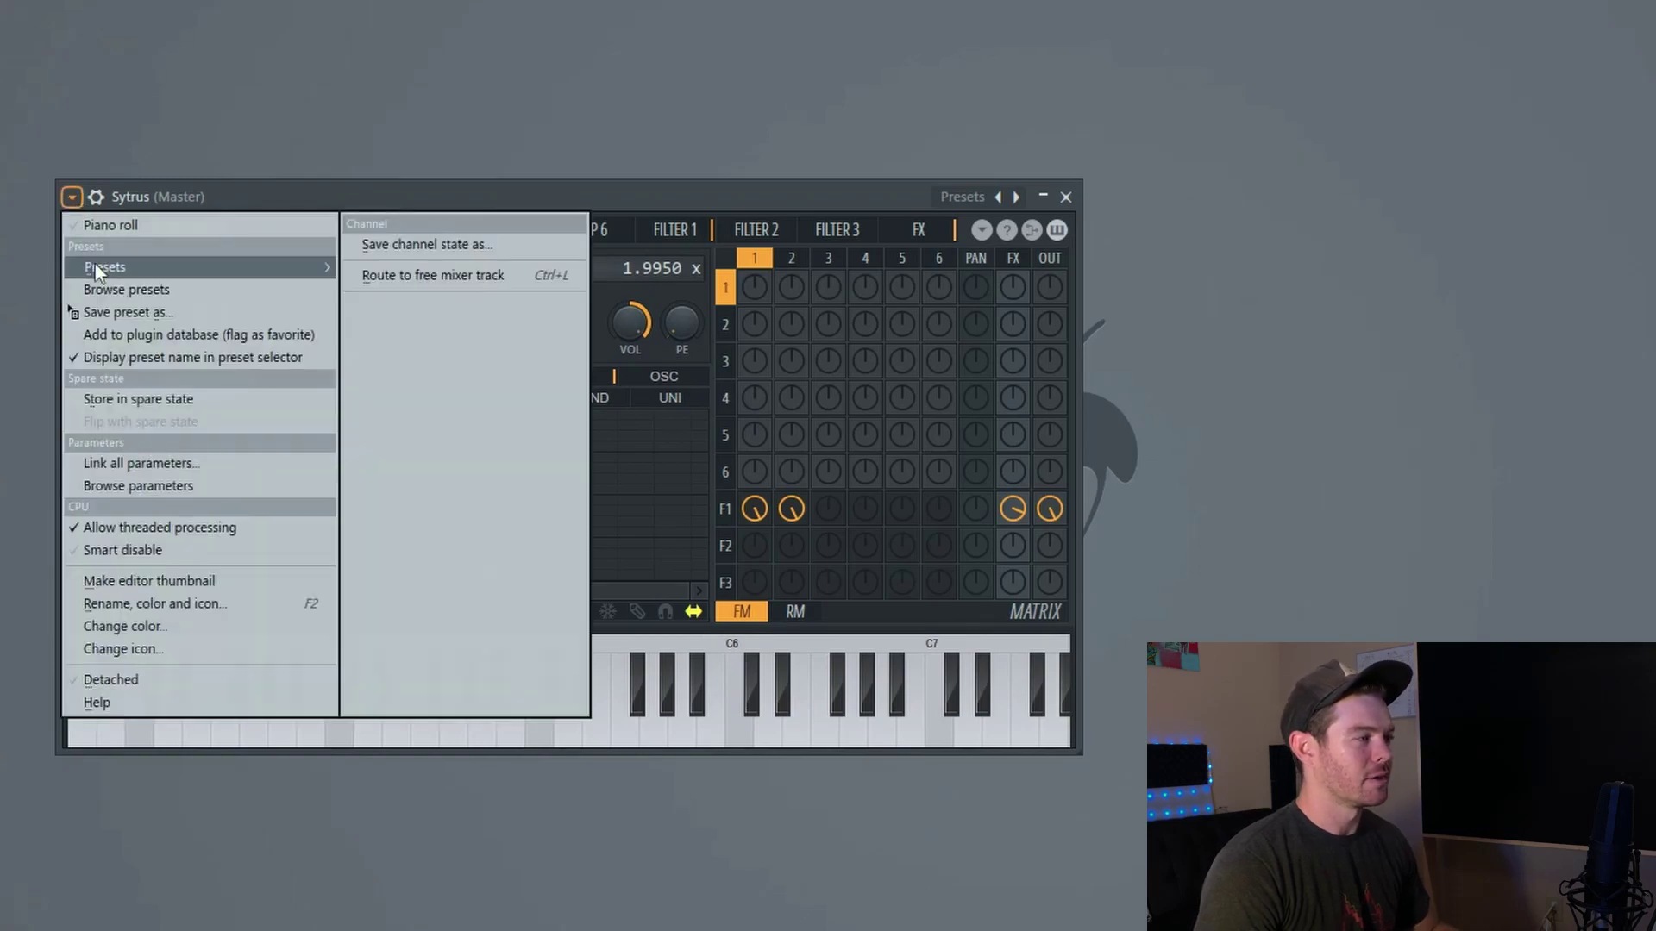
mouse_move(95, 267)
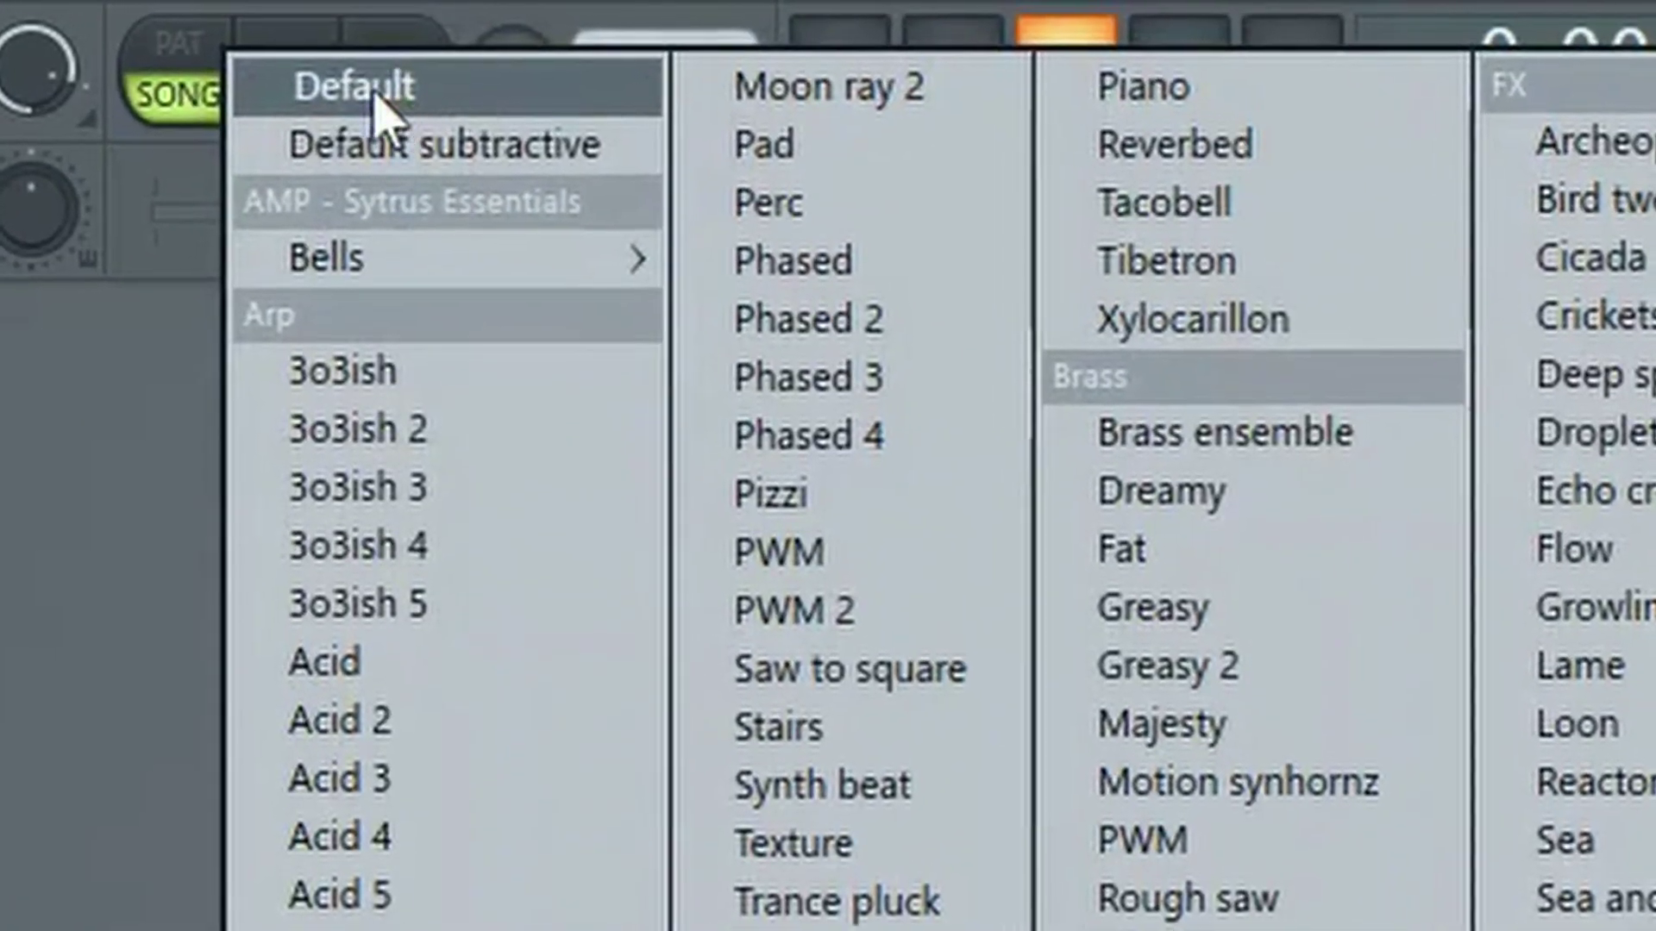
click(367, 101)
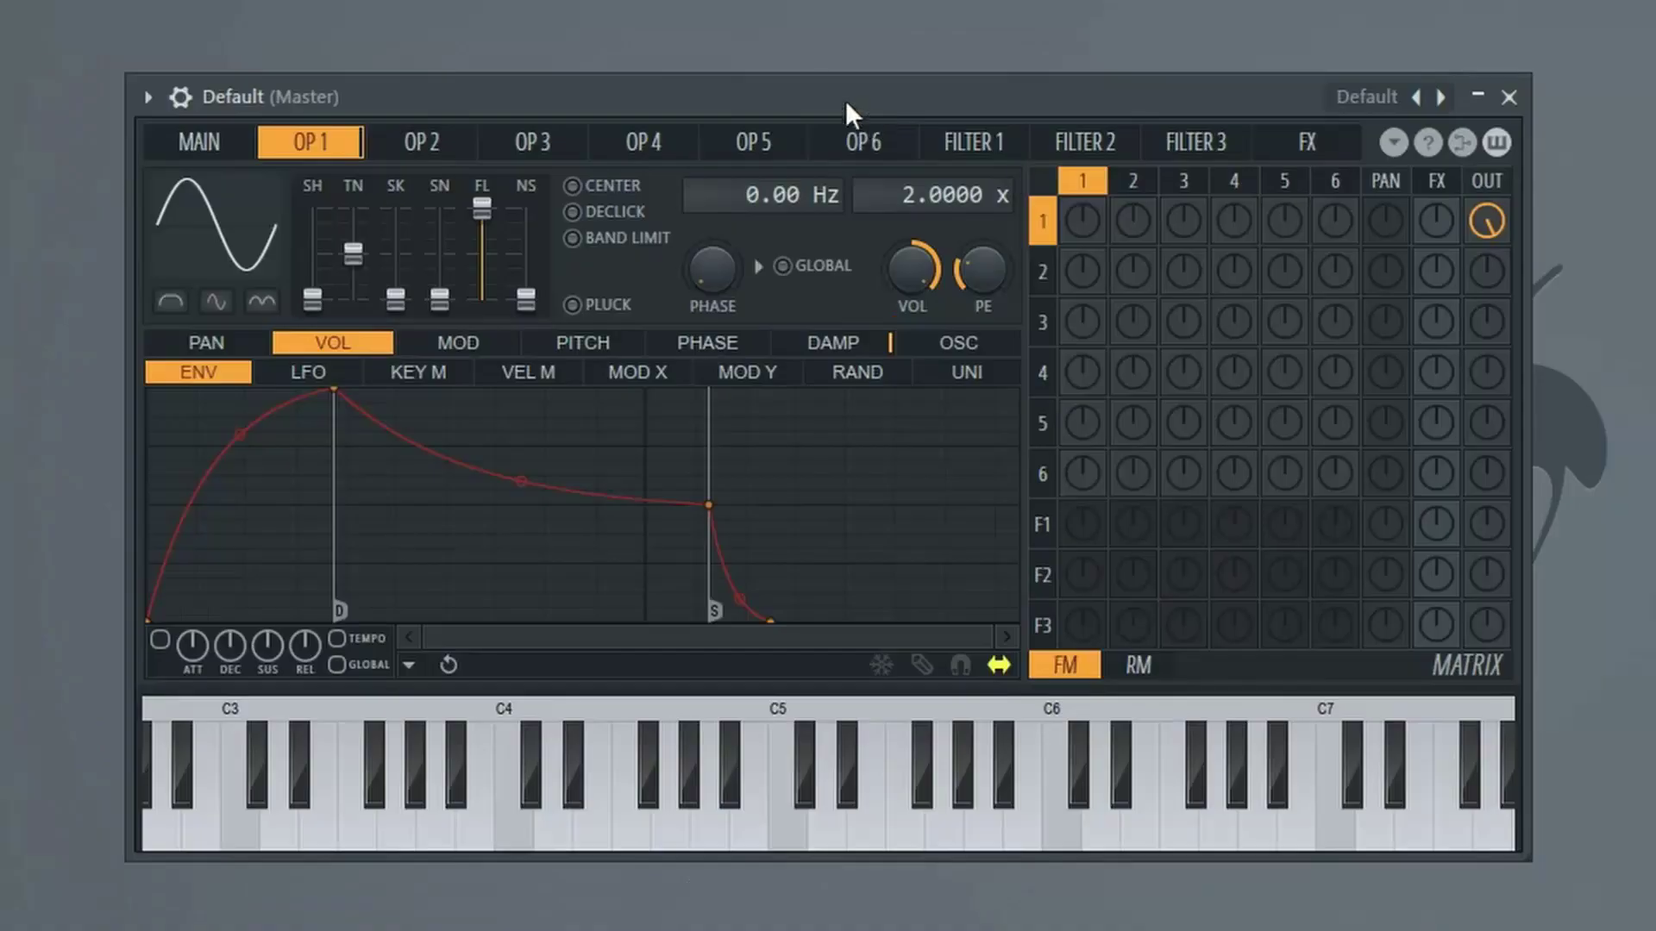
click(199, 143)
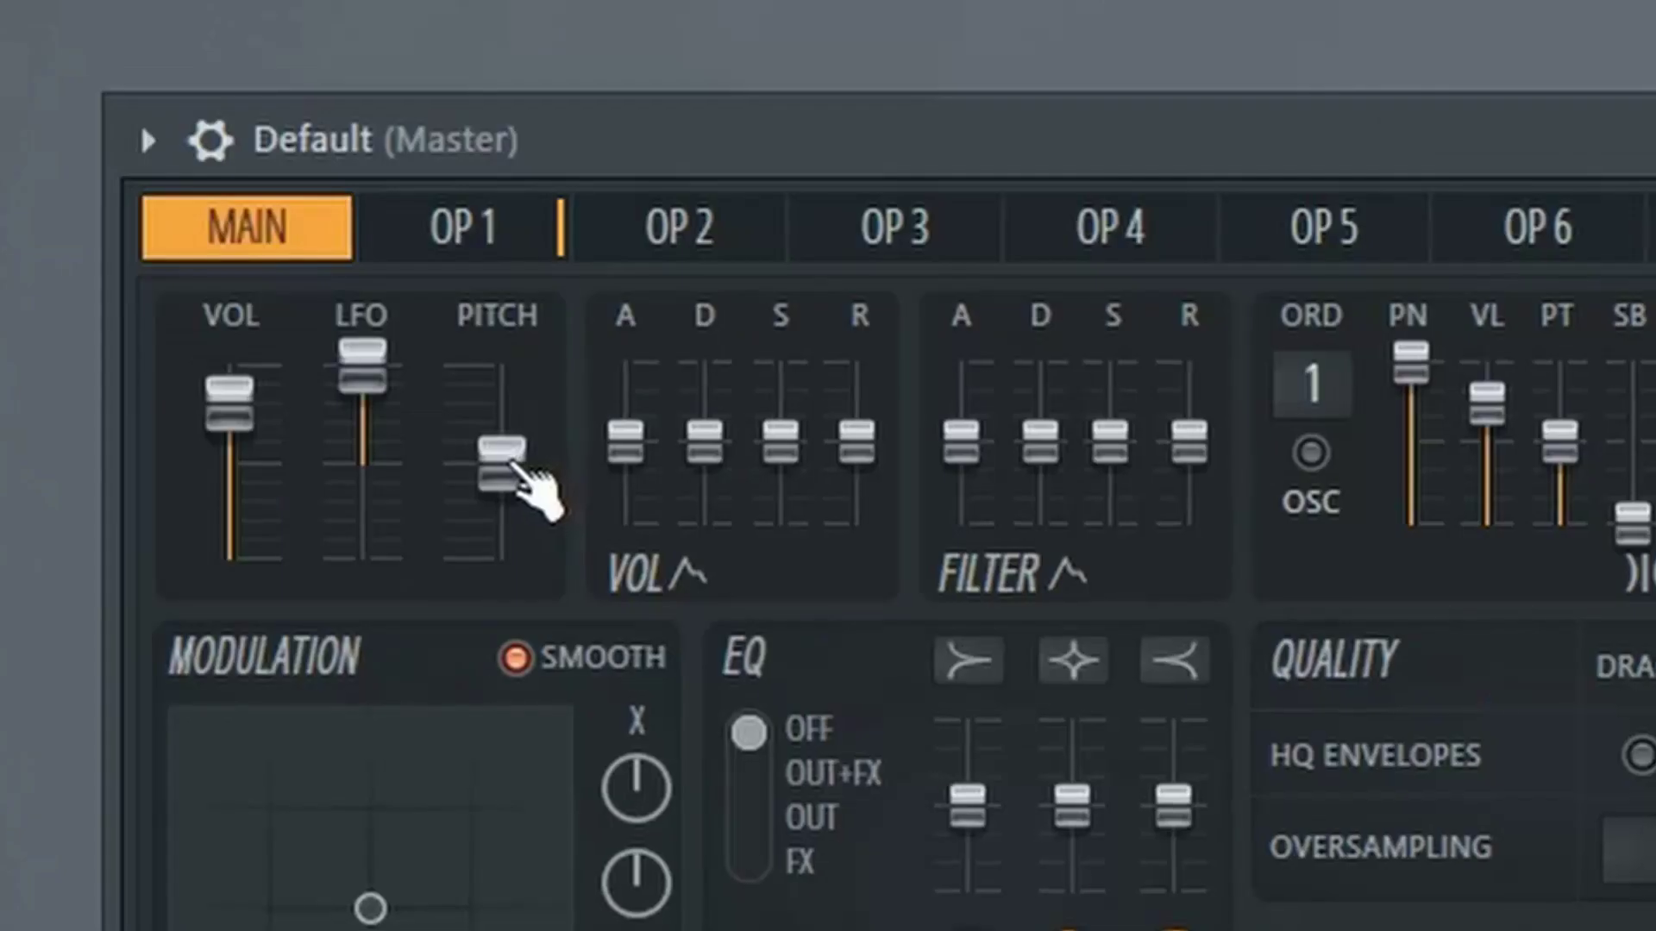
drag(335, 265, 335, 311)
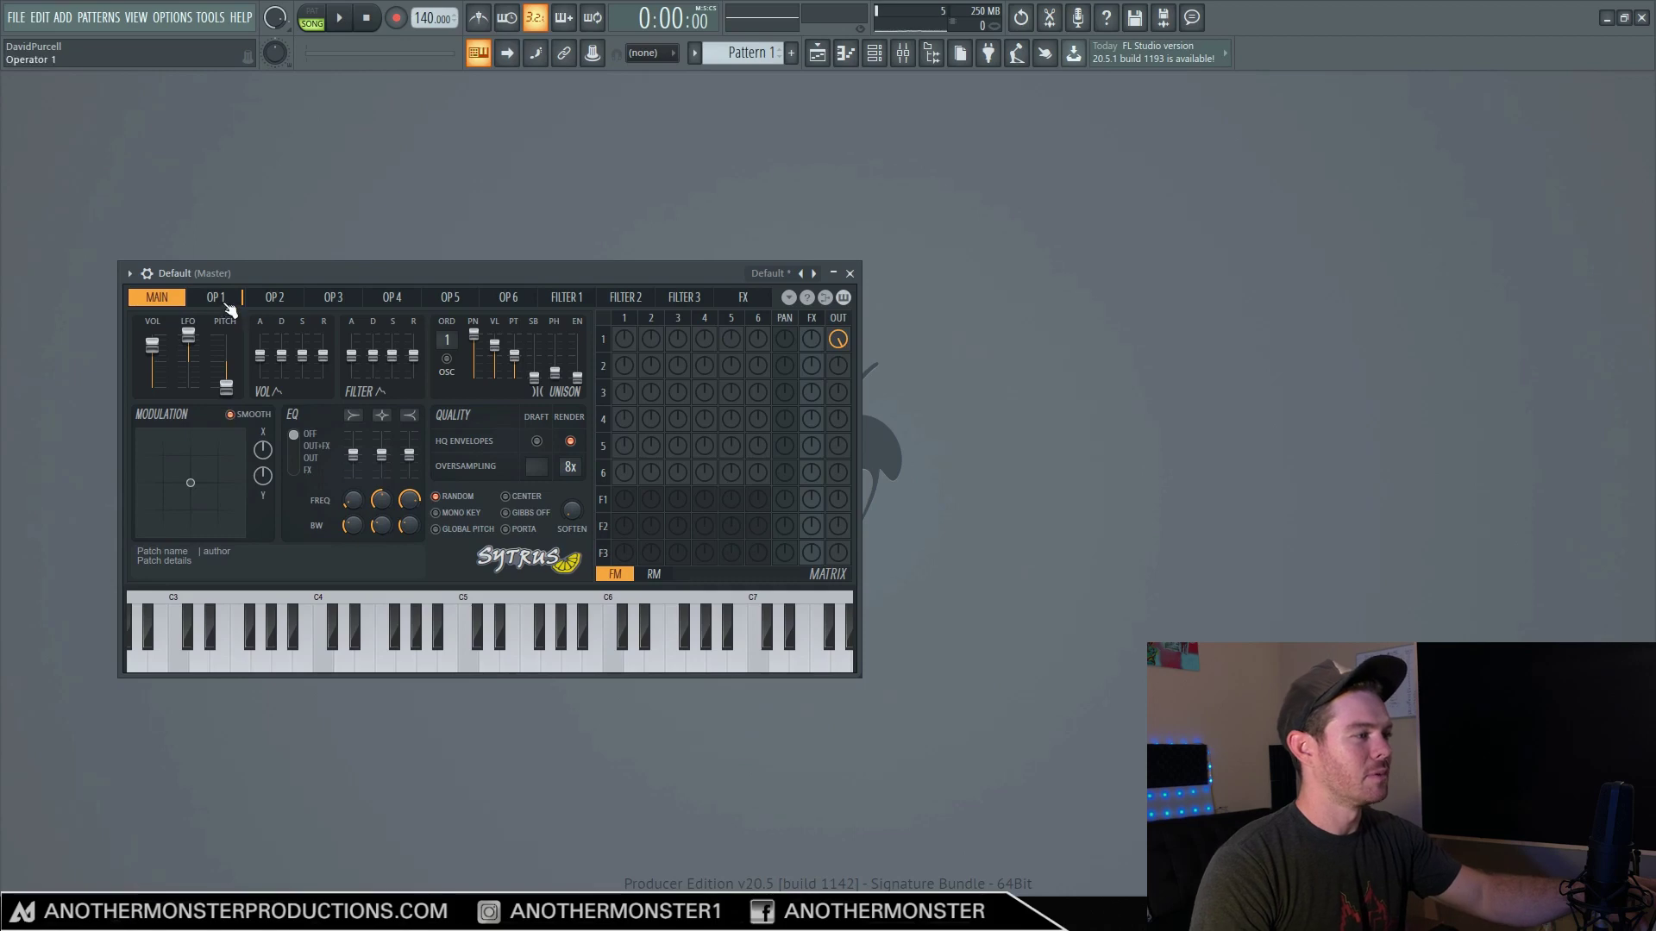
Frequency-modulate operator 1 with operator 2 by raising their FM matrix amount to about halfway between zero and maximum
click(227, 300)
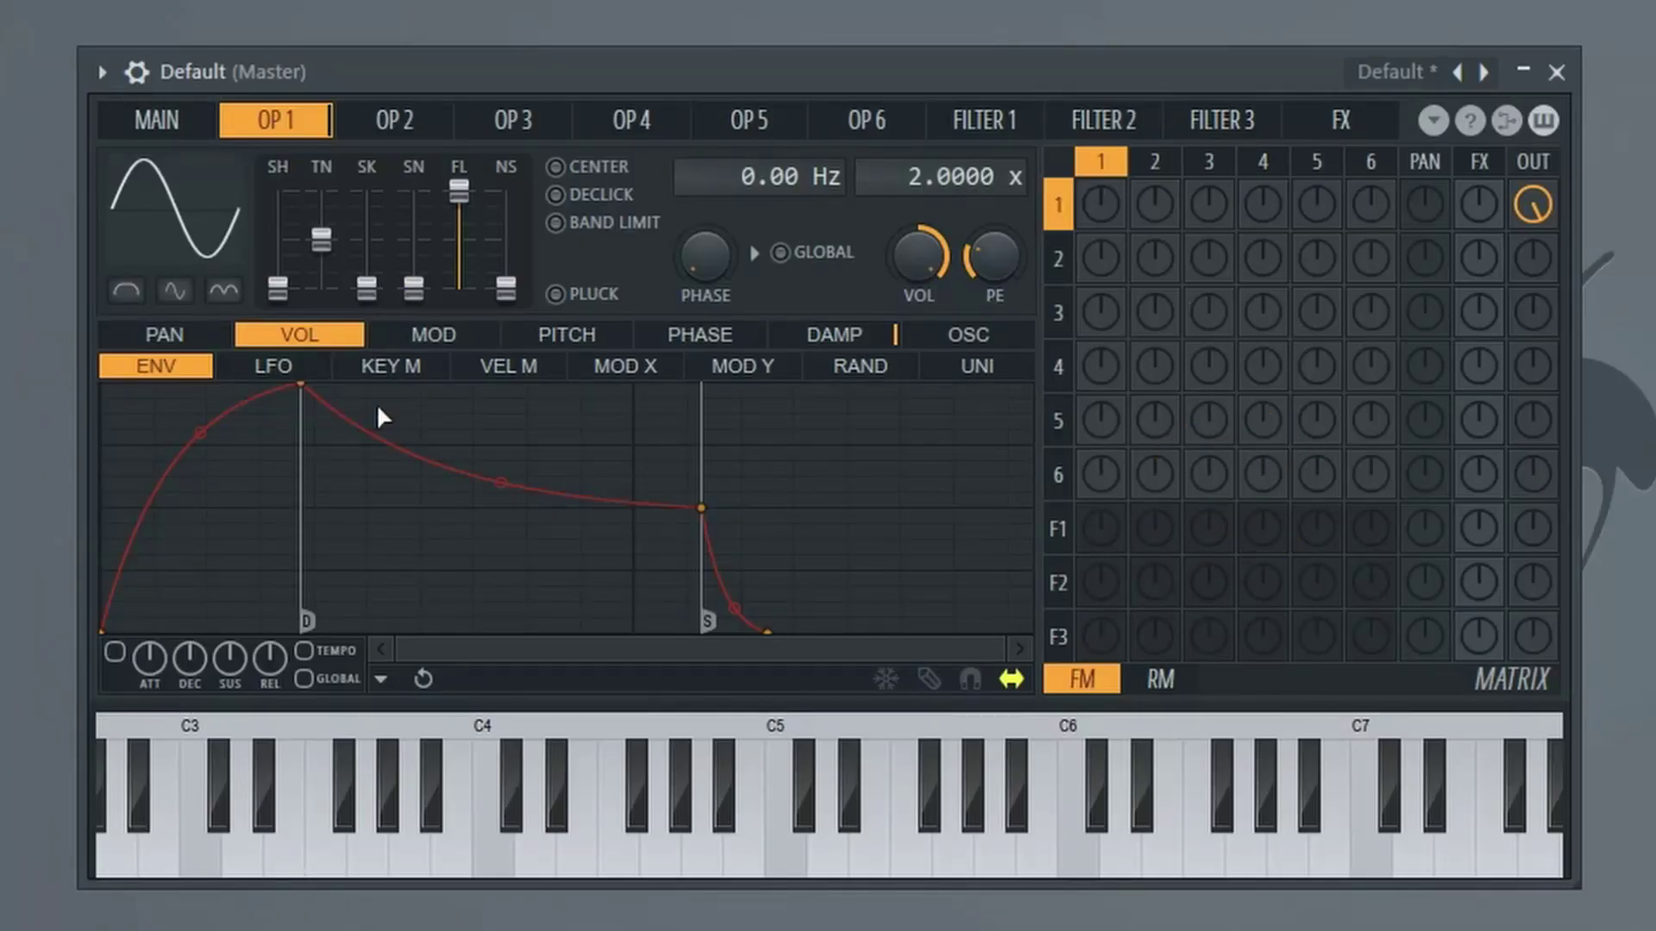
click(414, 138)
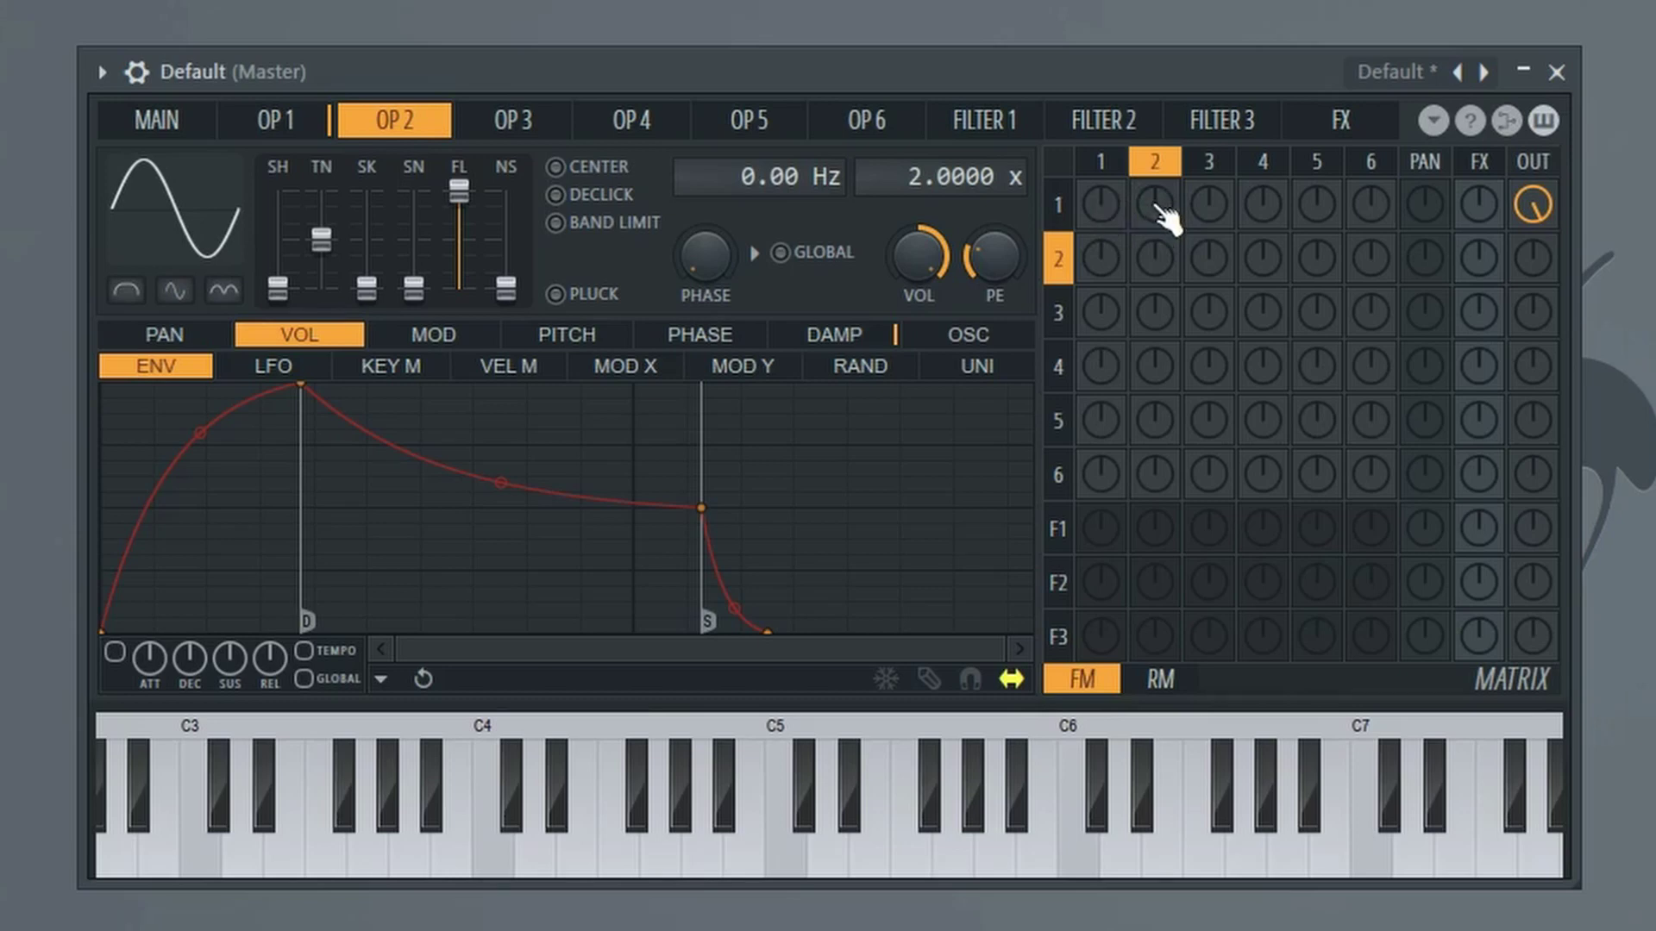
drag(1164, 220, 1165, 203)
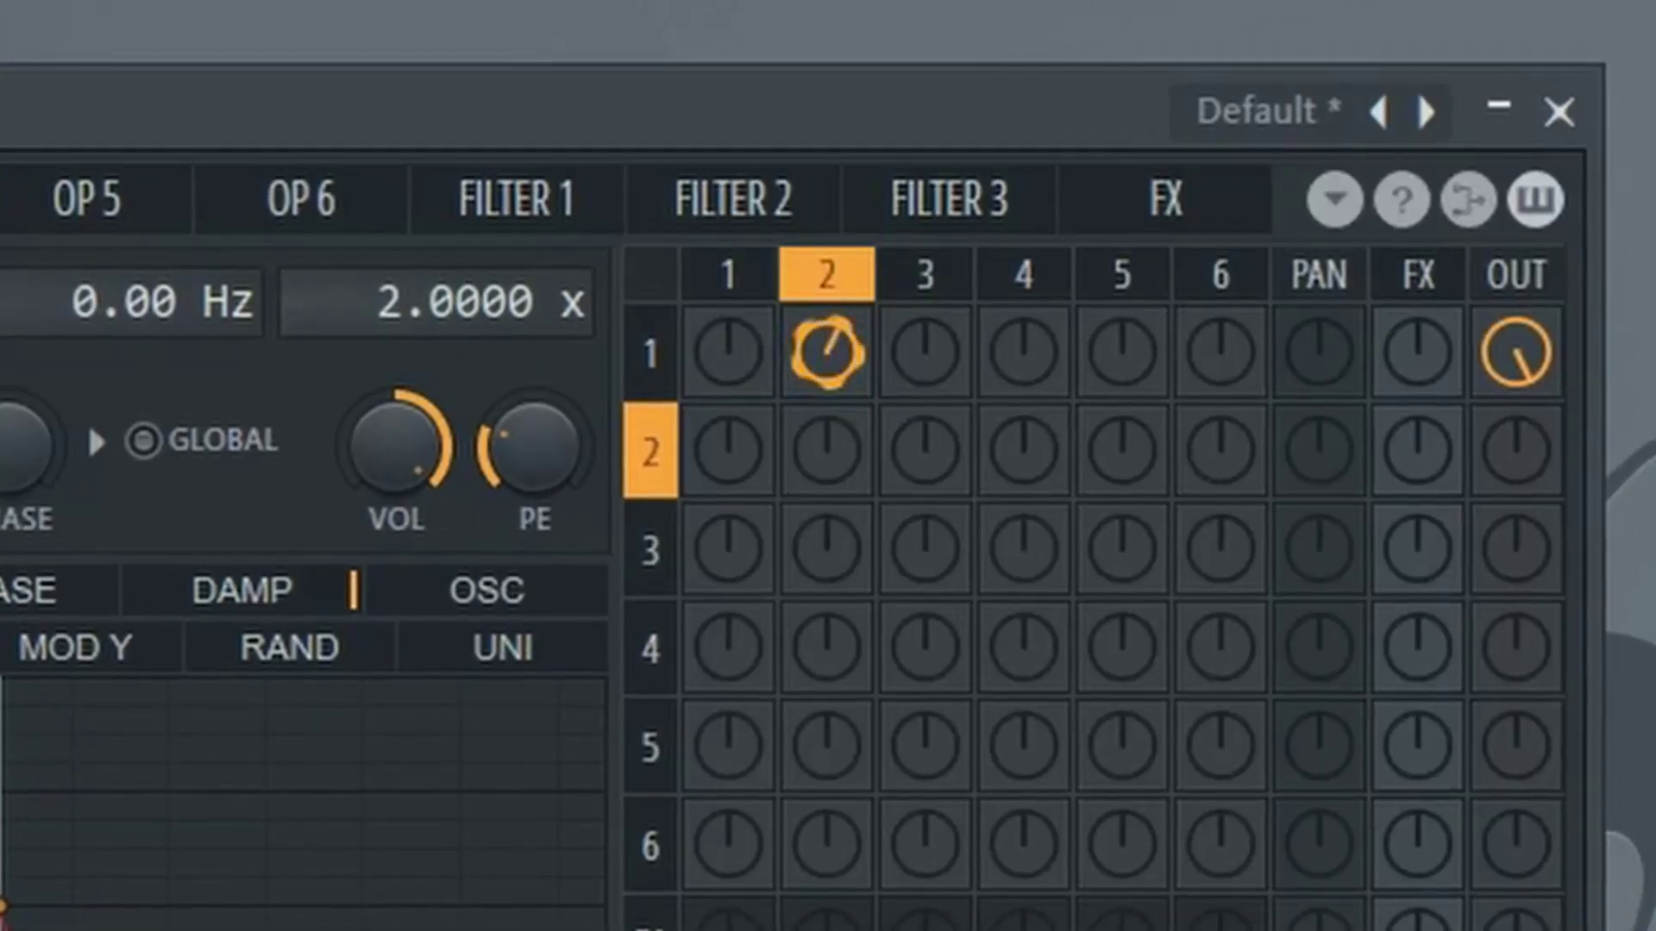
drag(826, 352, 827, 331)
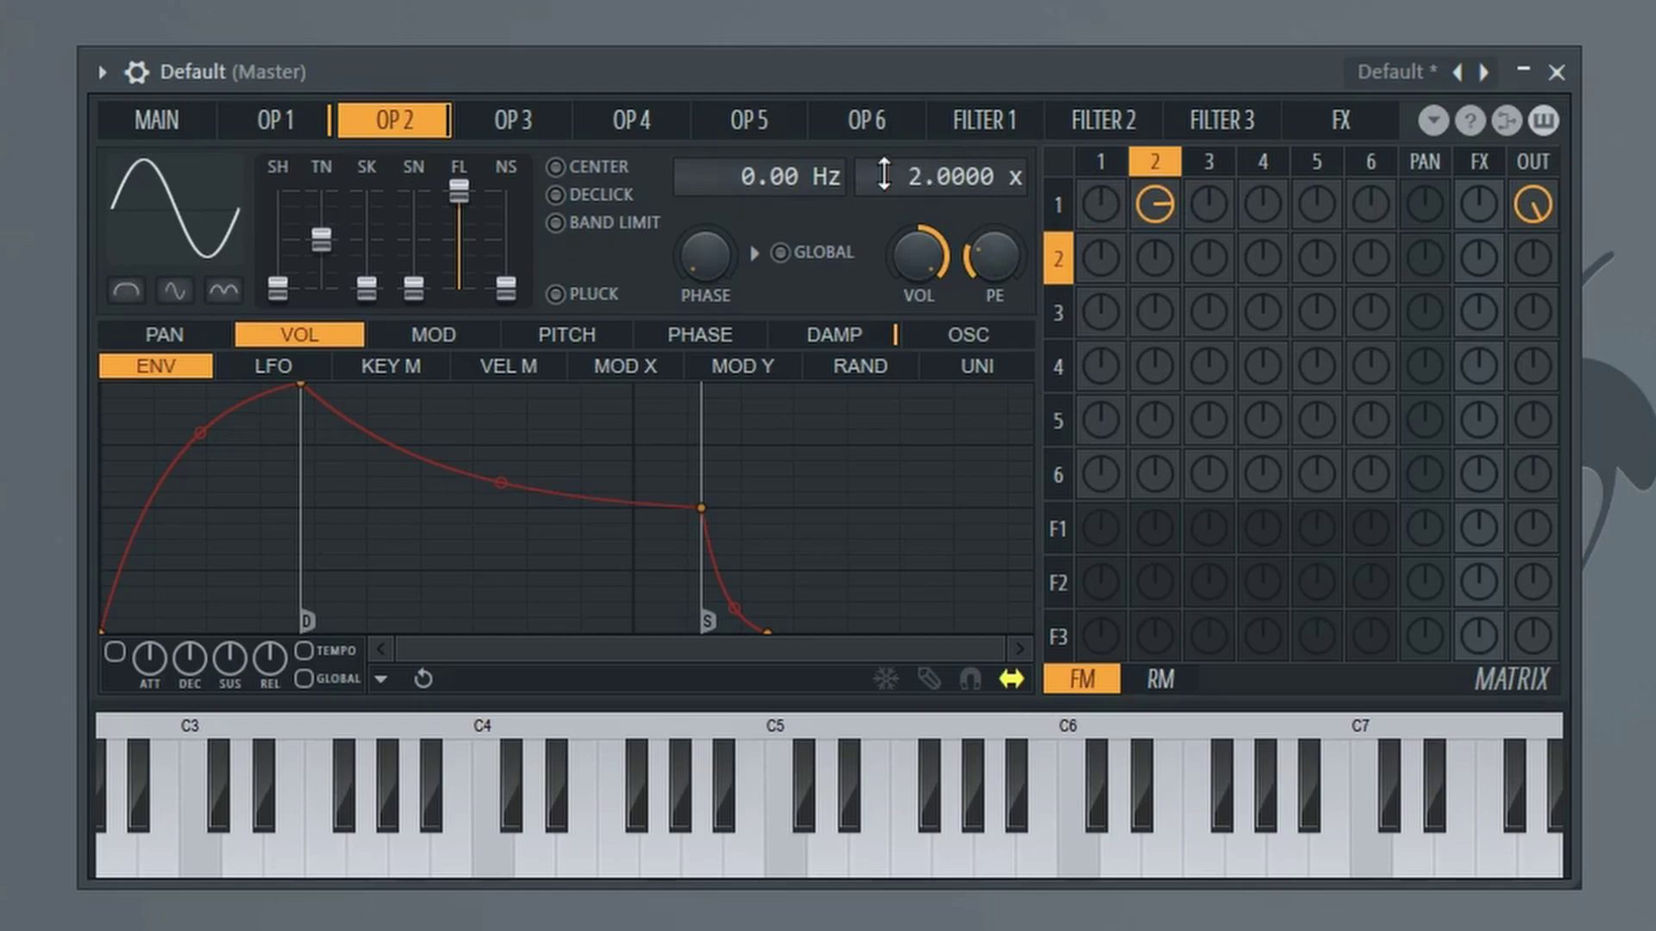
Try several frequency ratios for operator 2 between 1 and 13, and settle on 4.0000 x
scroll(883, 176, down, 1)
scroll(883, 176, up, 2)
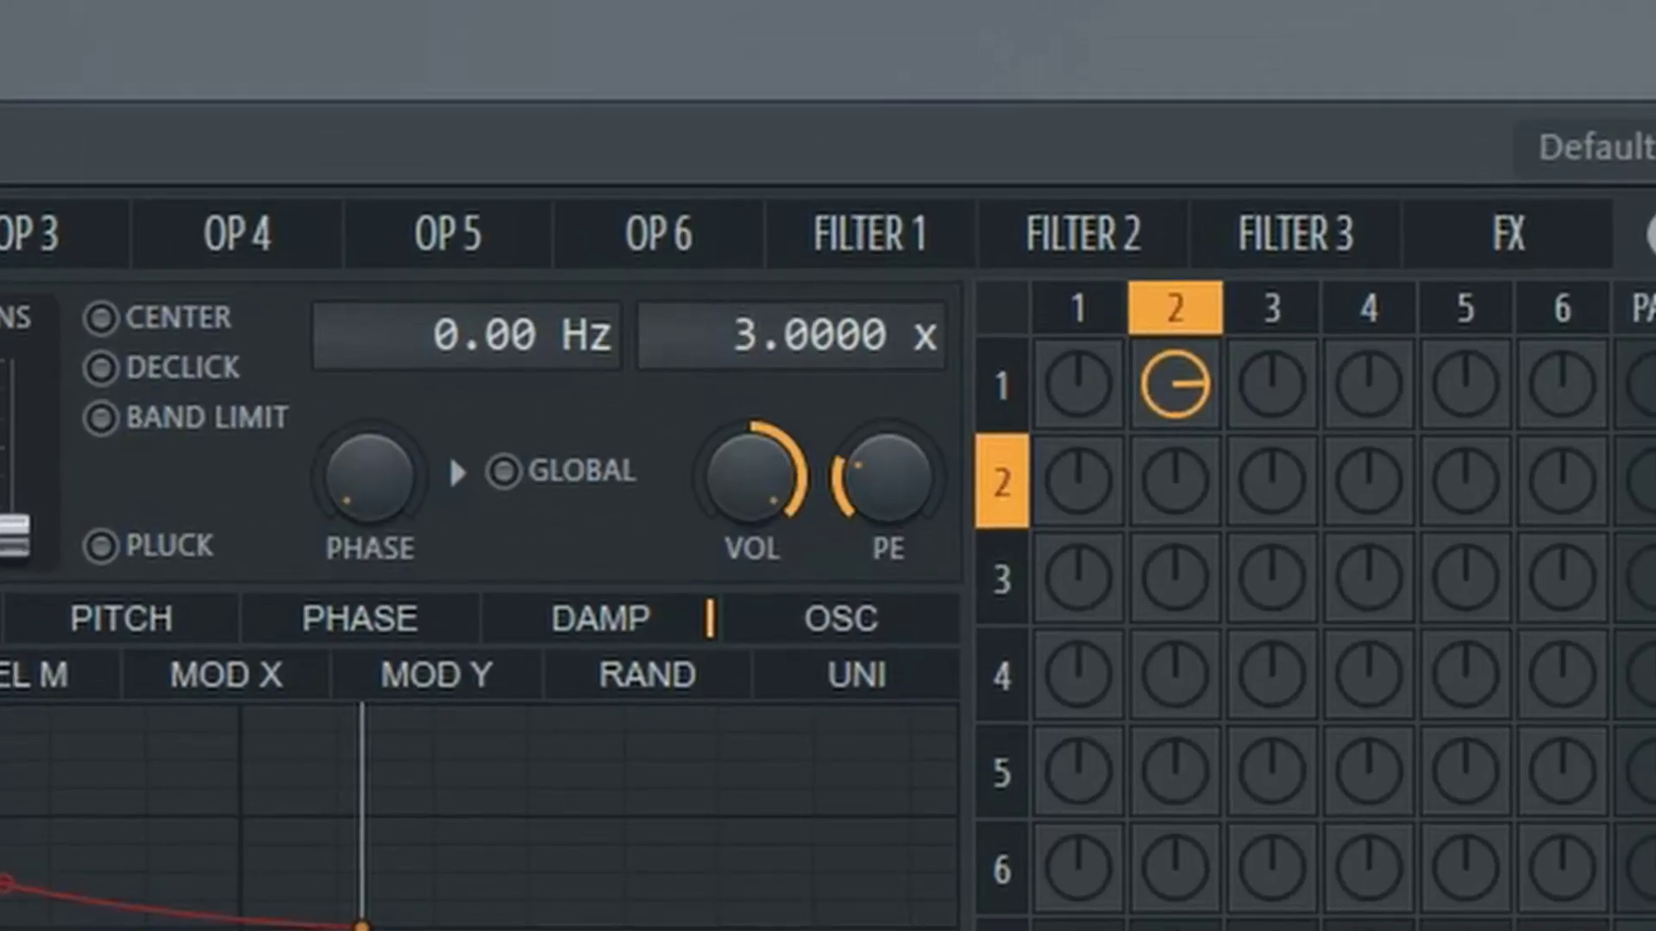
scroll(828, 335, up, 1)
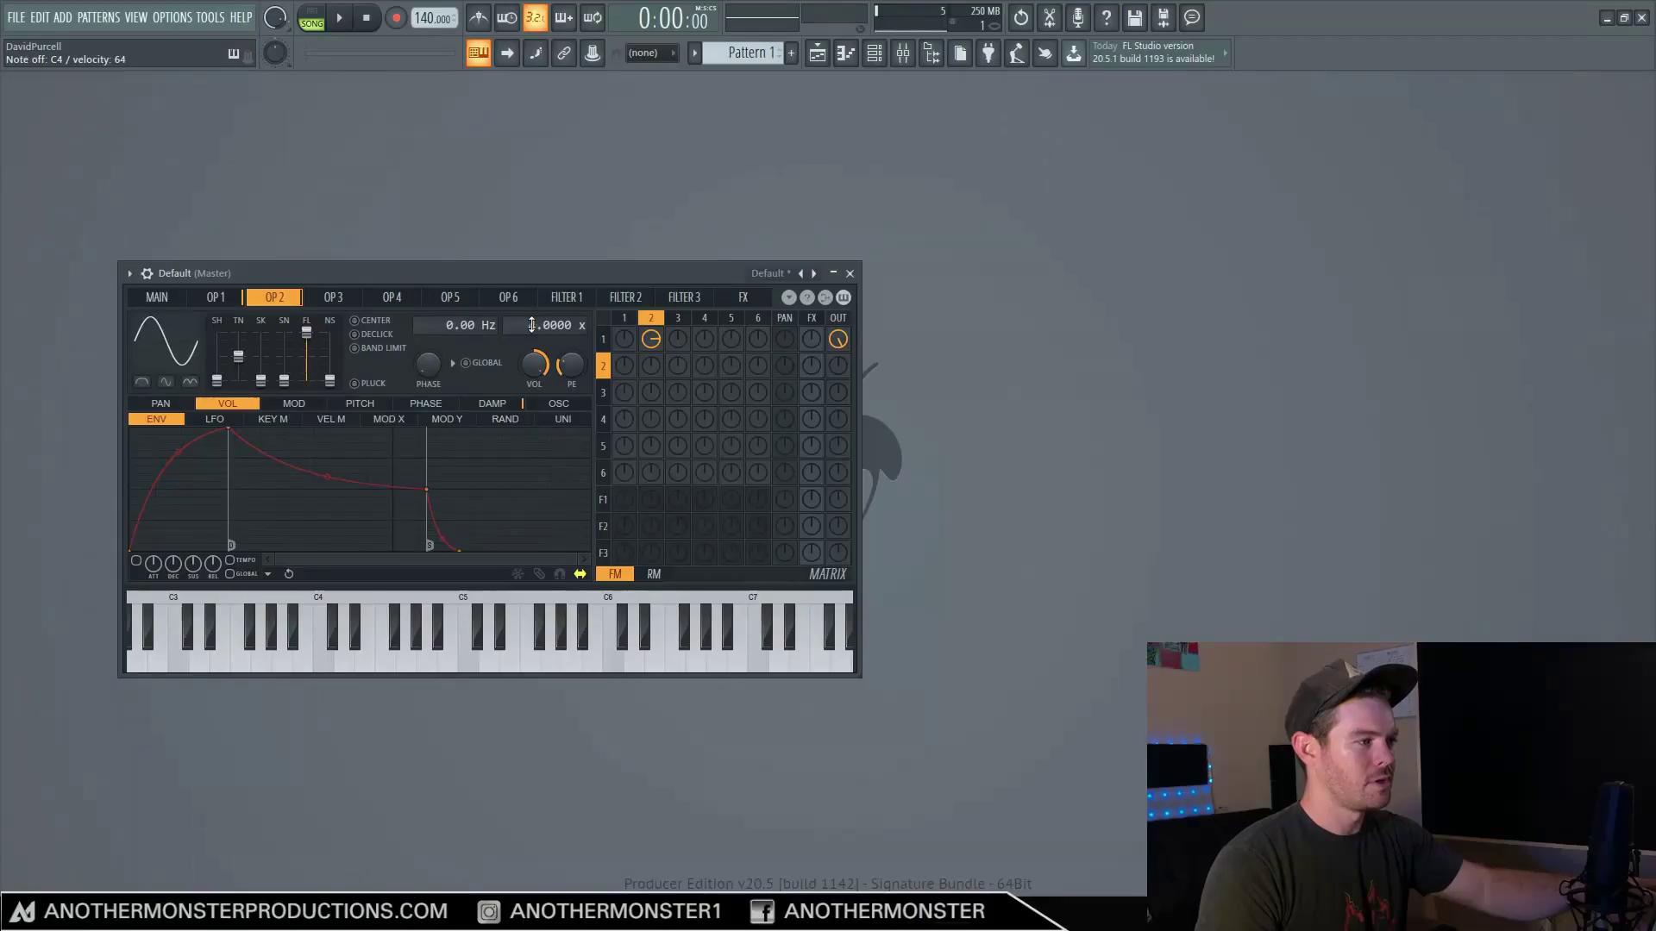
scroll(545, 325, down, 3)
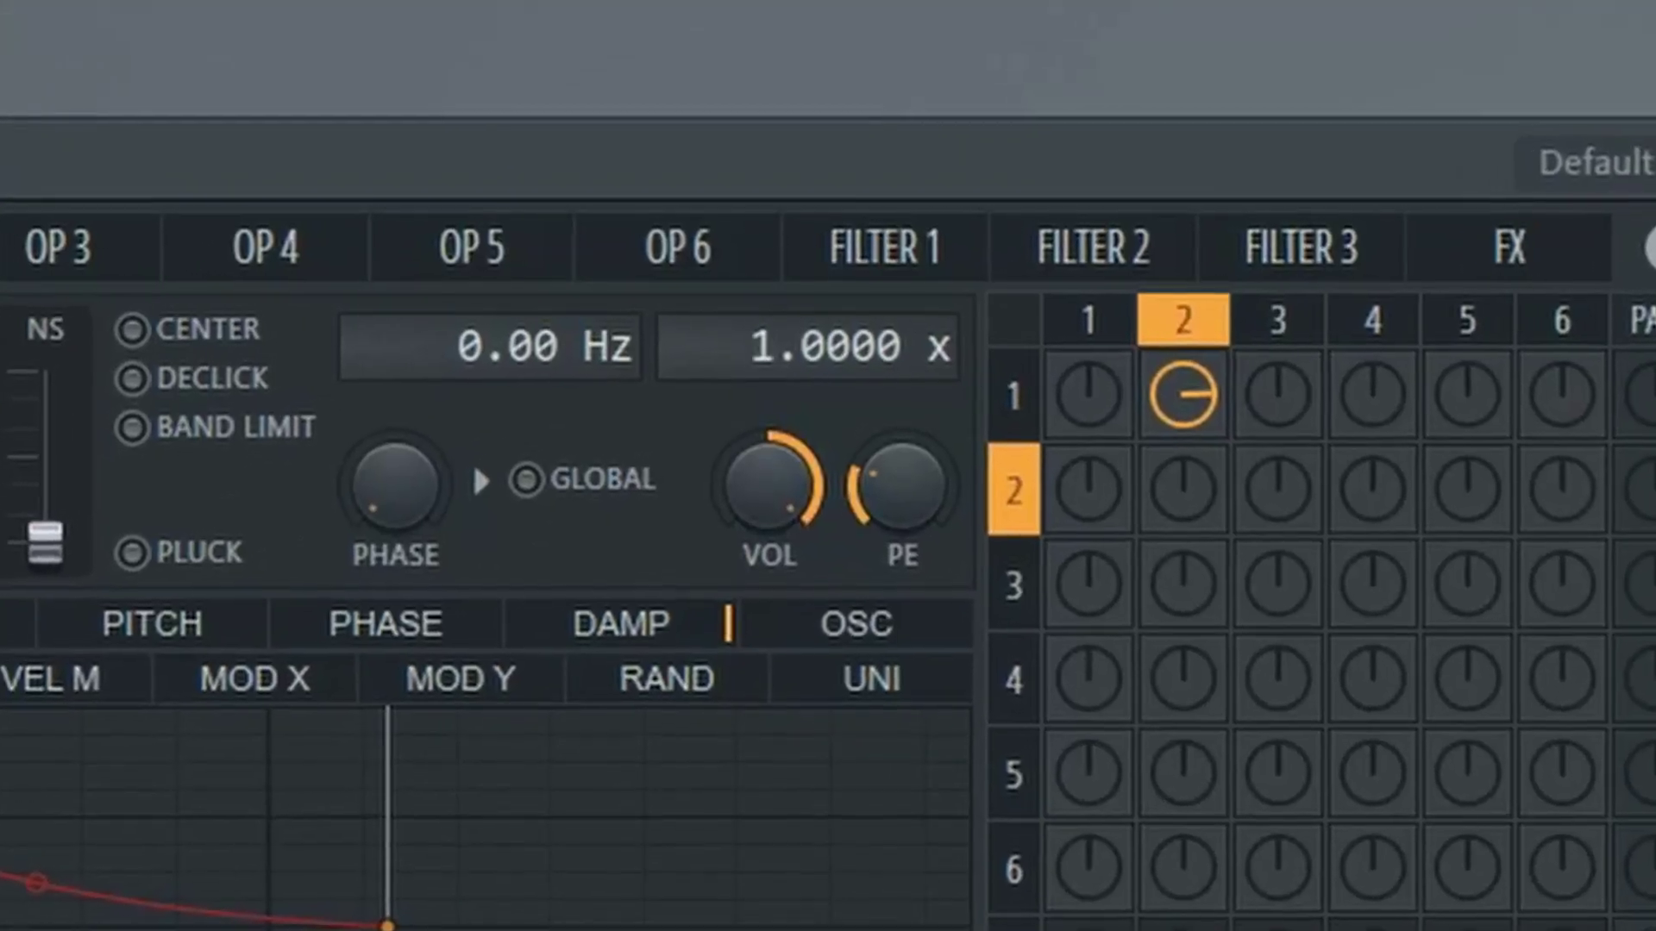
scroll(545, 325, up, 1)
scroll(811, 347, up, 7)
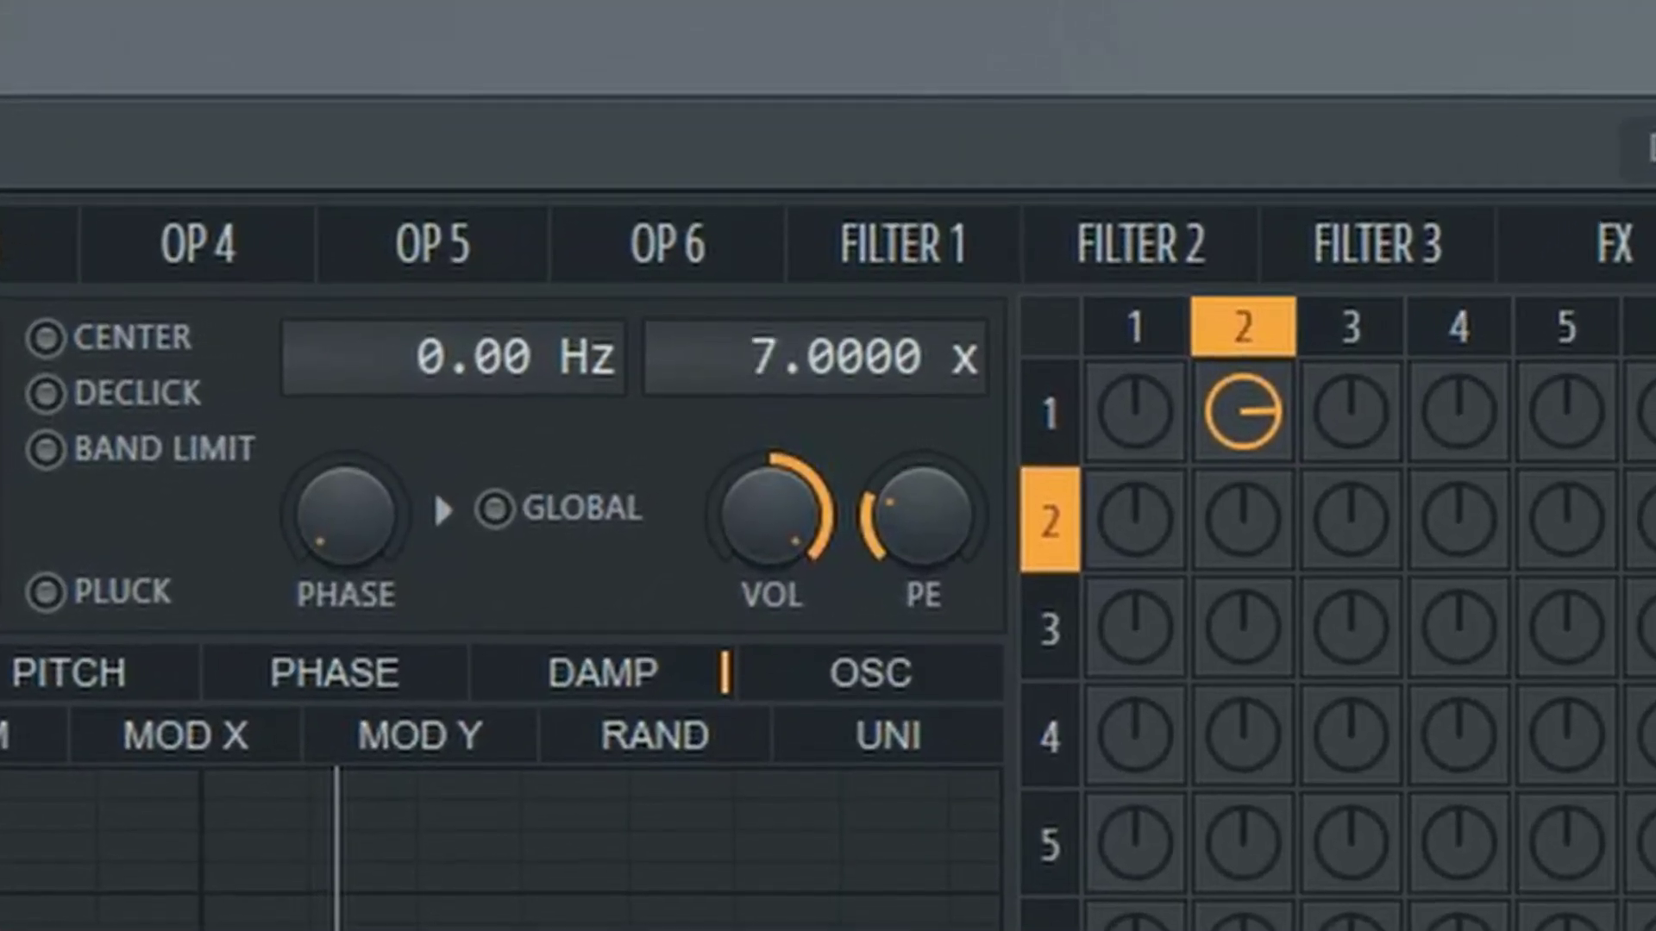
scroll(815, 358, up, 6)
scroll(815, 358, down, 8)
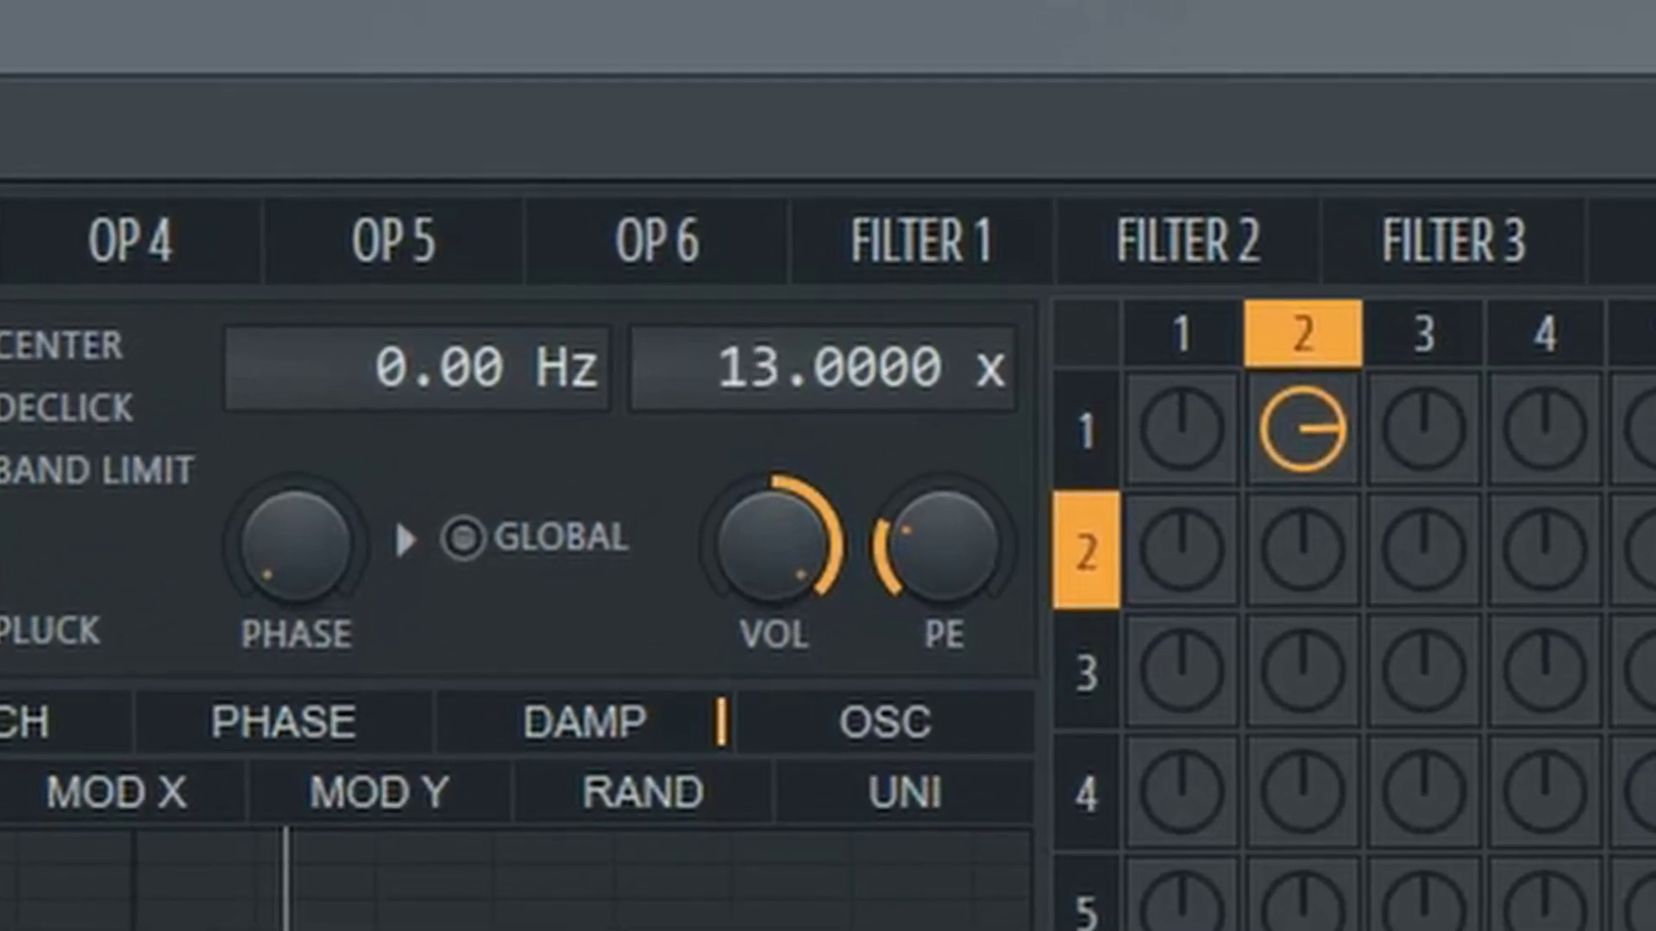
scroll(820, 371, down, 2)
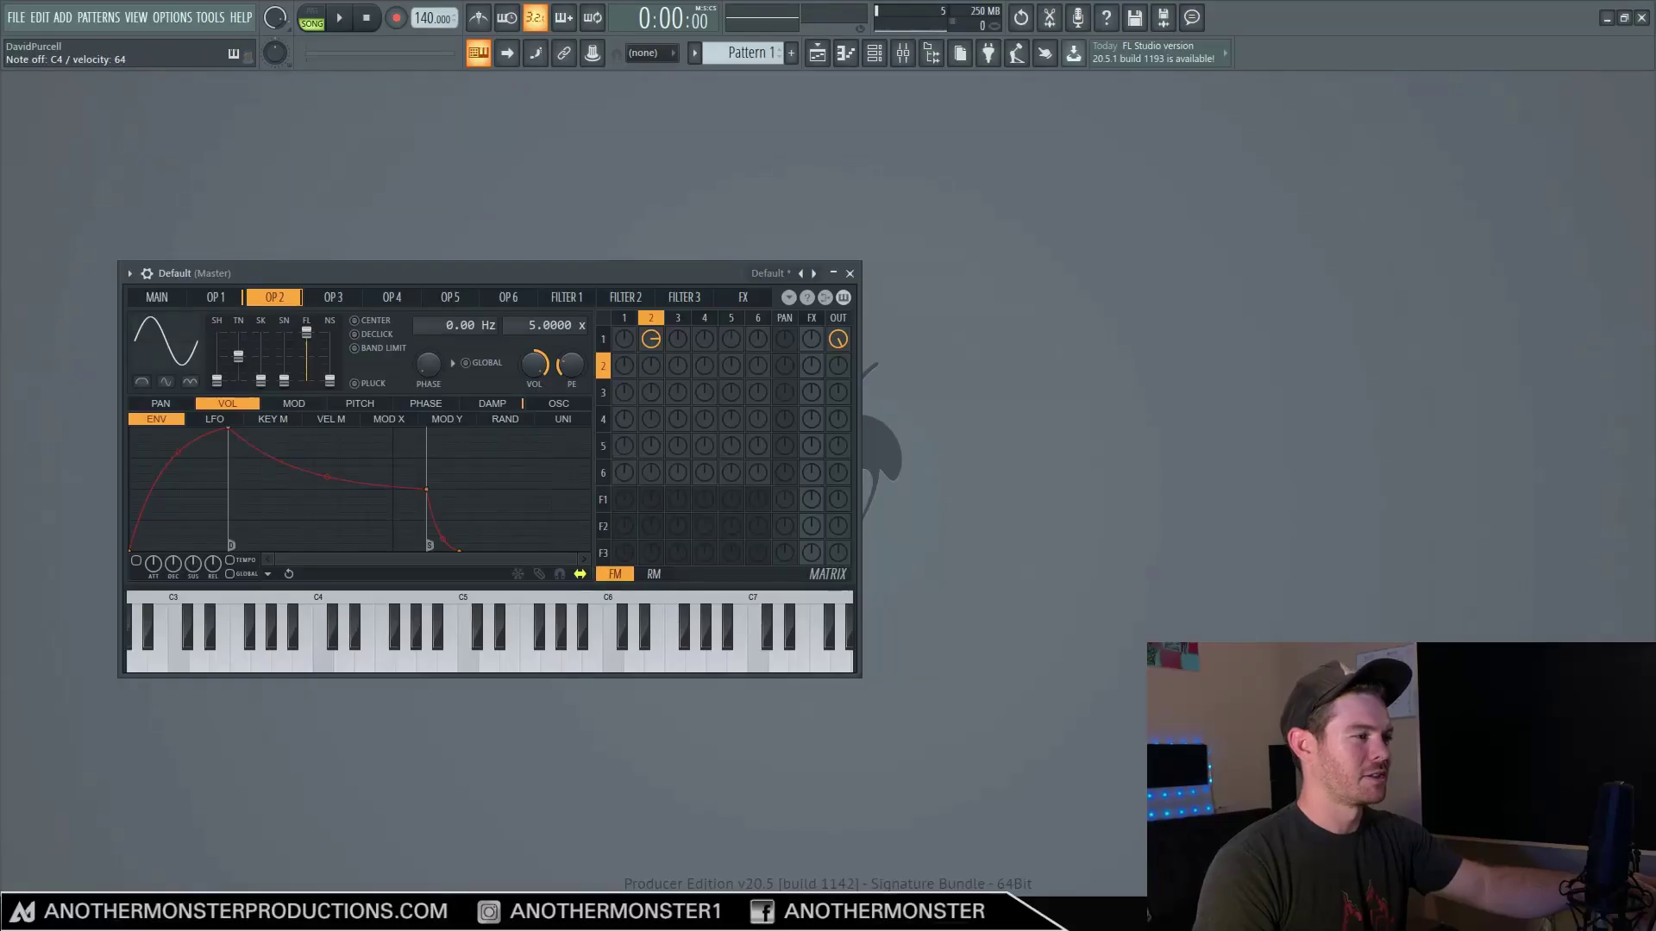
scroll(531, 325, down, 1)
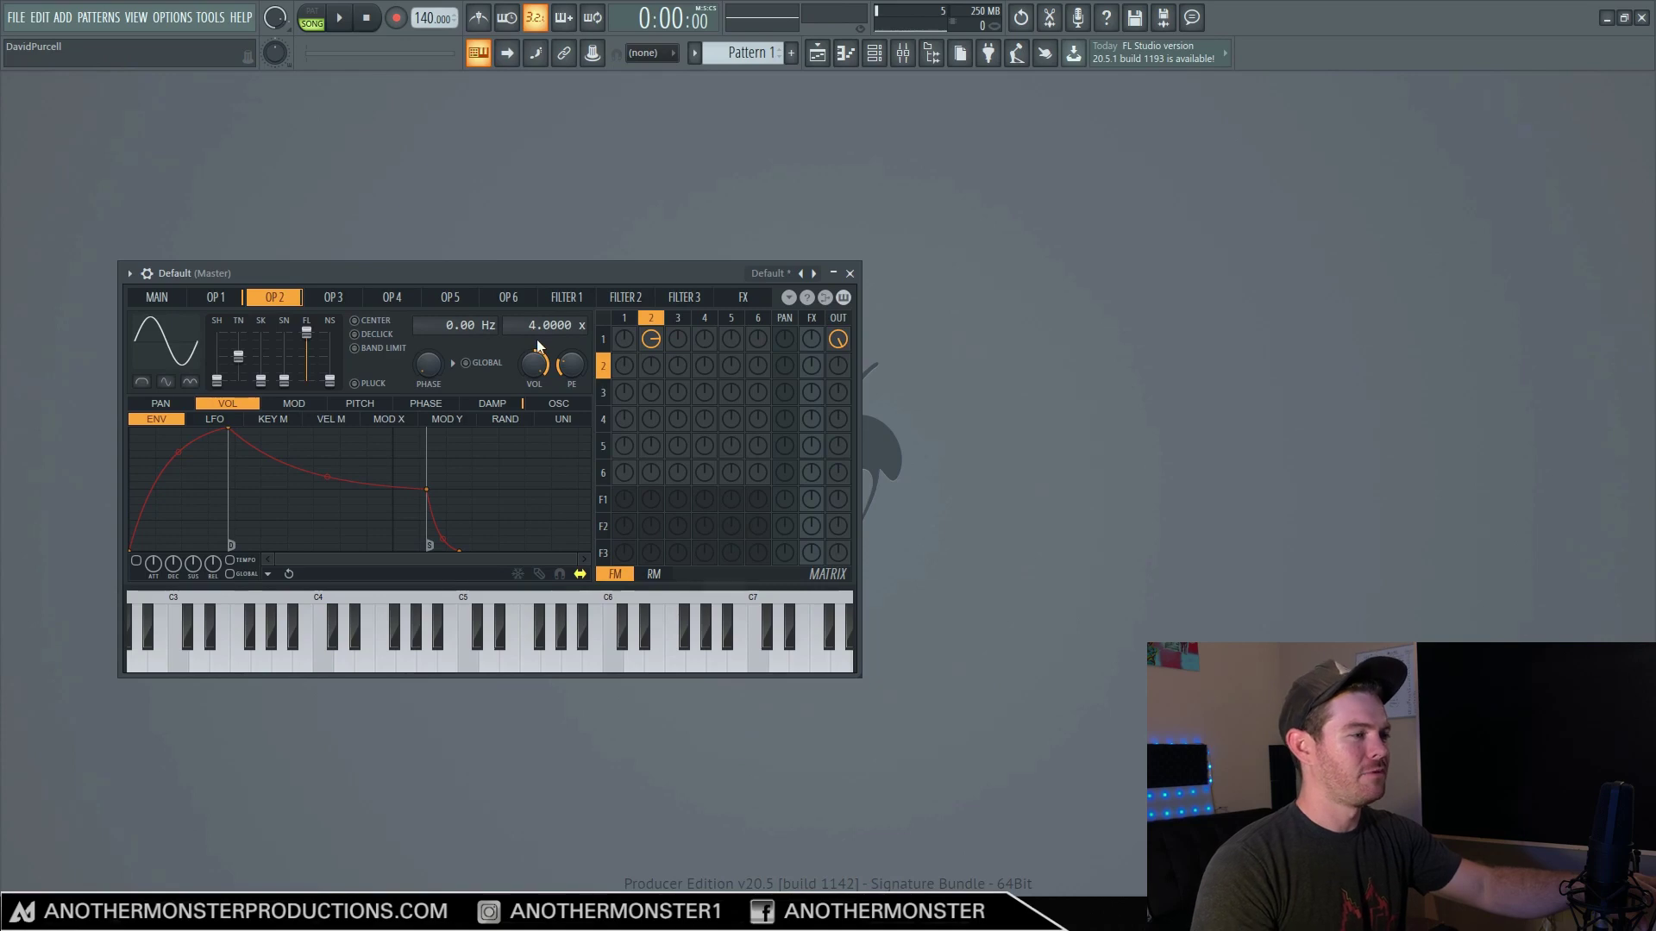
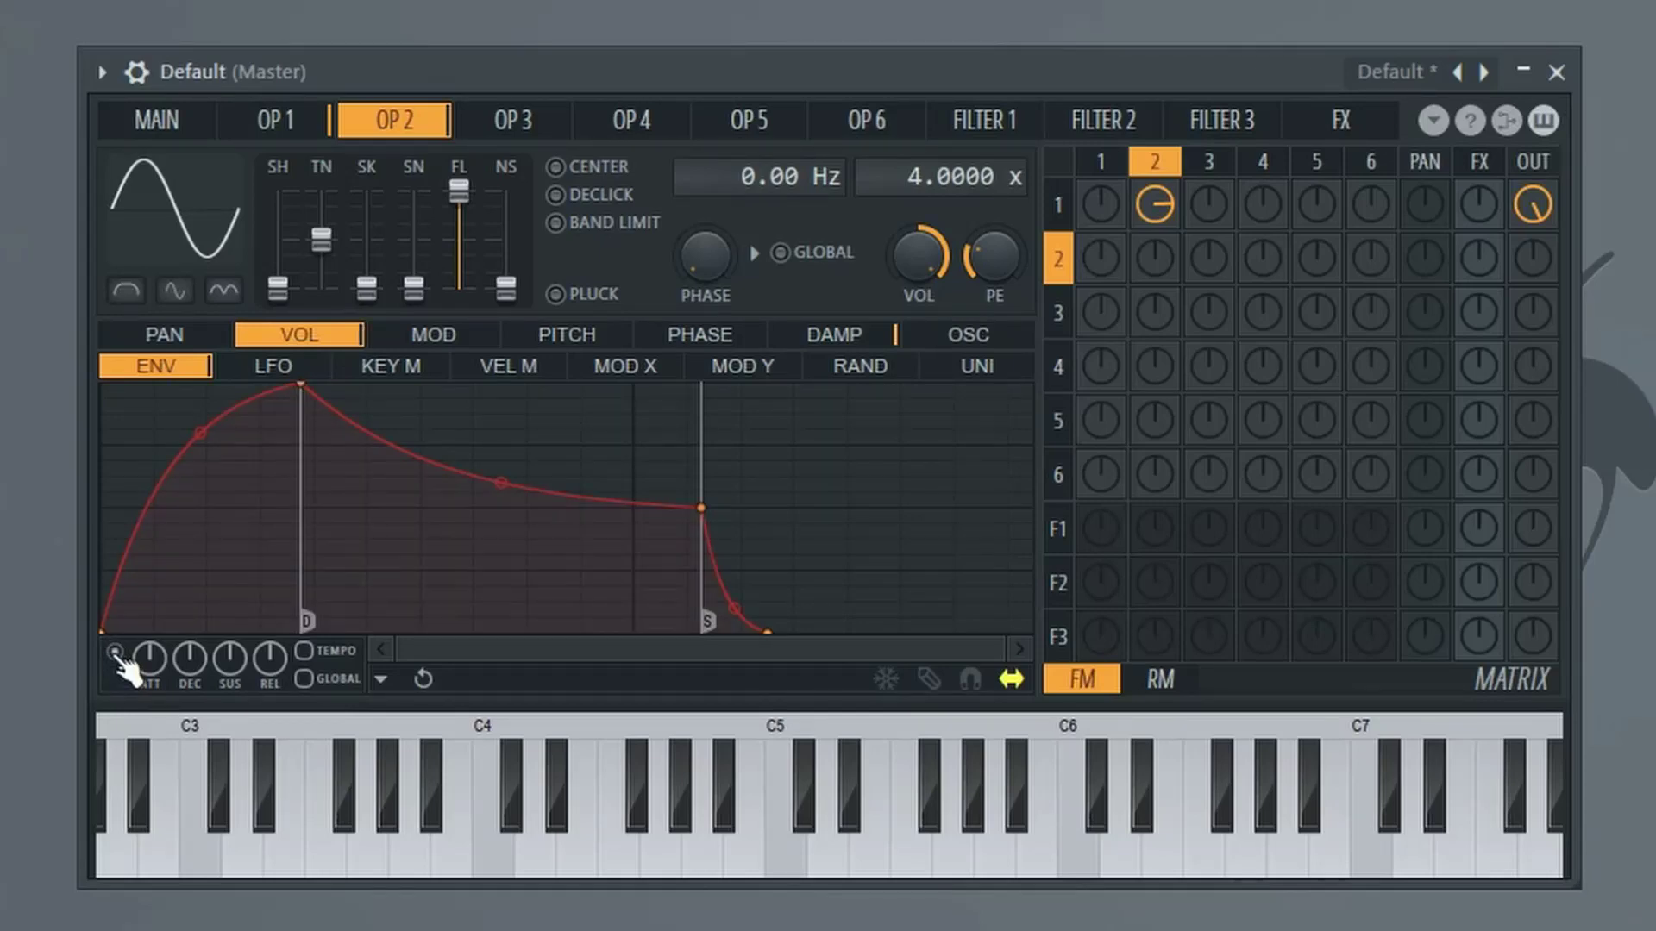
Shape operator 2's volume envelope with an instant attack and a curved decay down to zero sustain
drag(300, 385, 41, 347)
mouse_move(507, 509)
mouse_down()
mouse_move(432, 635)
mouse_move(325, 673)
mouse_move(343, 676)
mouse_up()
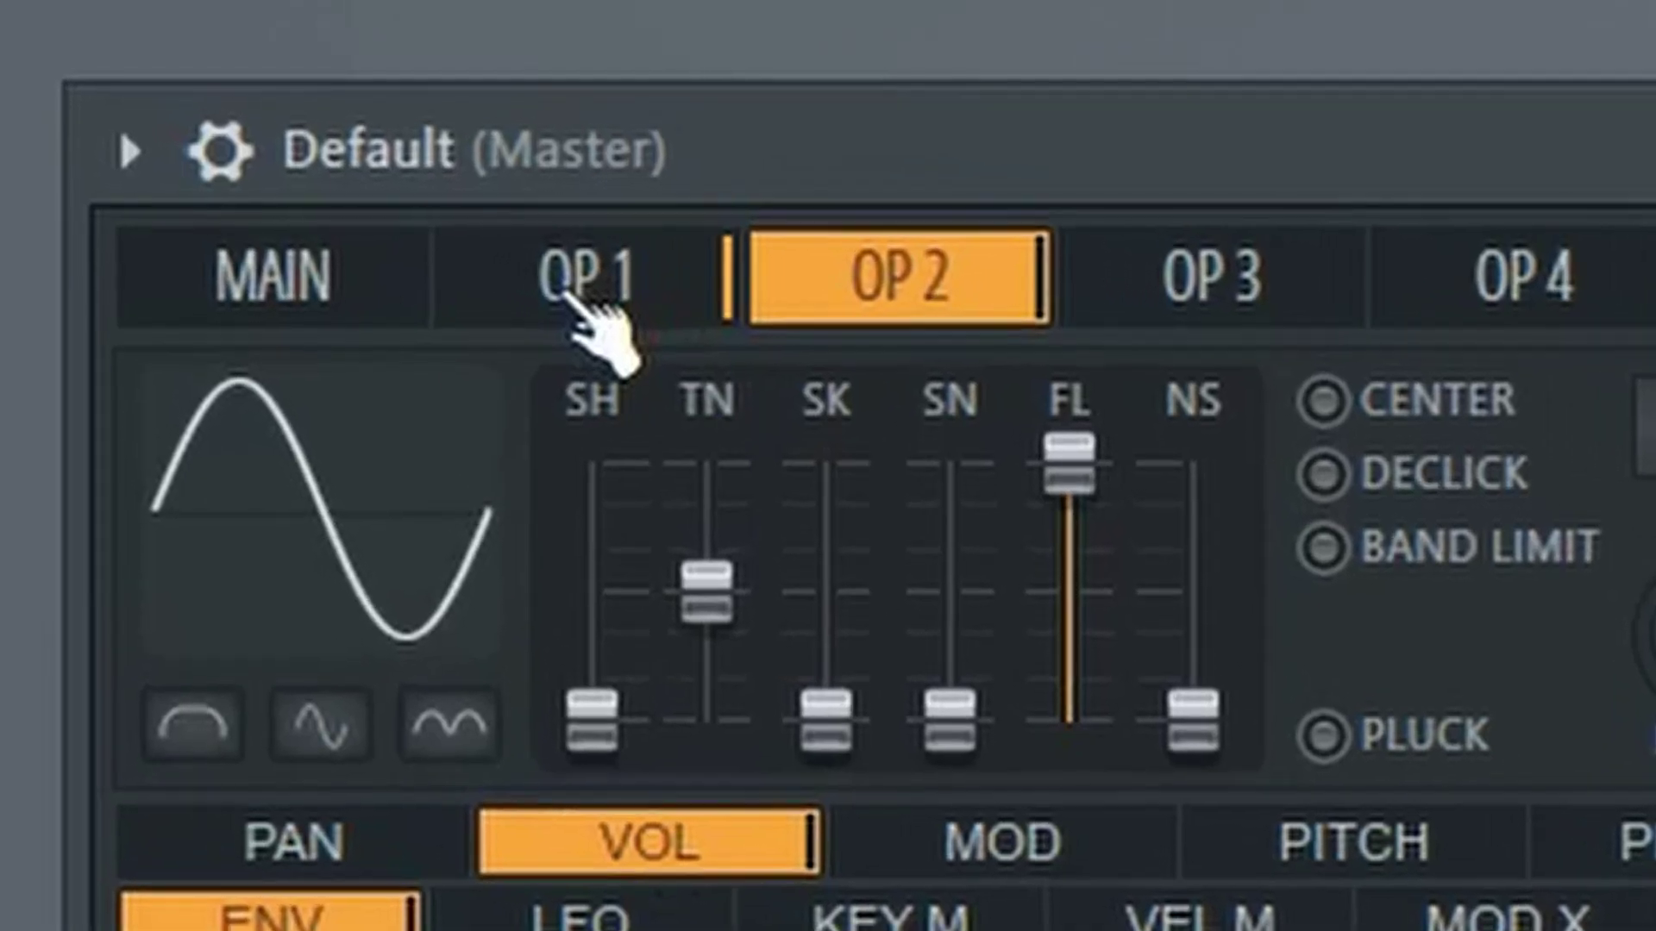
Shape operator 1's volume envelope with an instant attack, a short, nearly straight decay and zero sustain
click(289, 129)
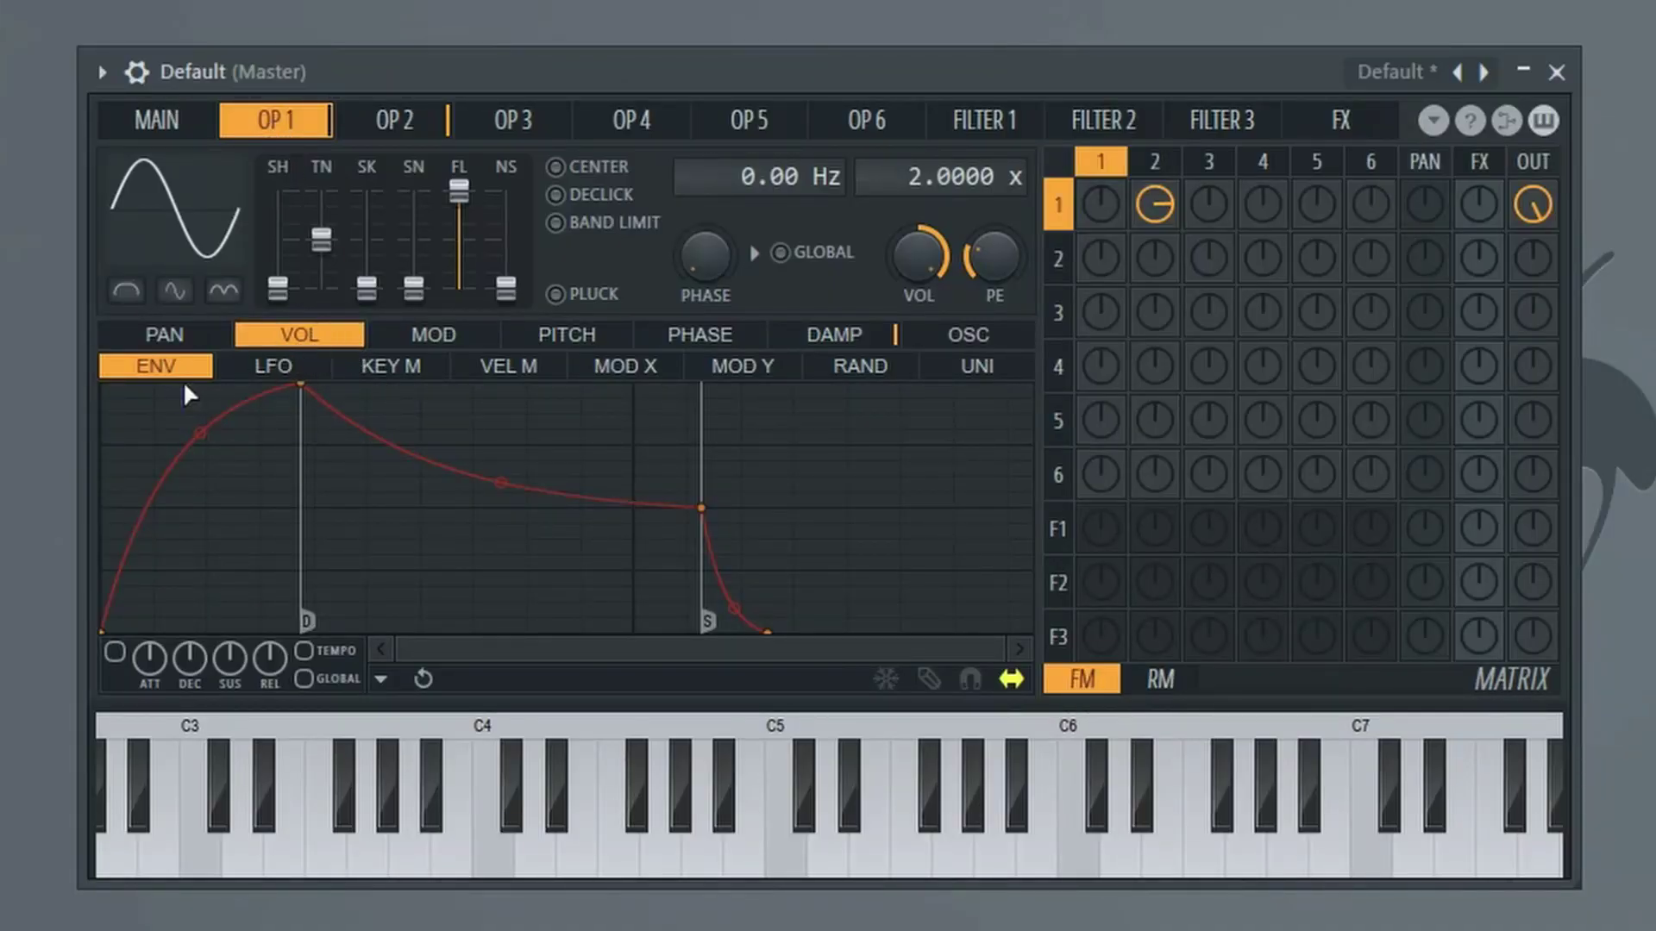
drag(315, 390, 168, 345)
drag(507, 516, 375, 668)
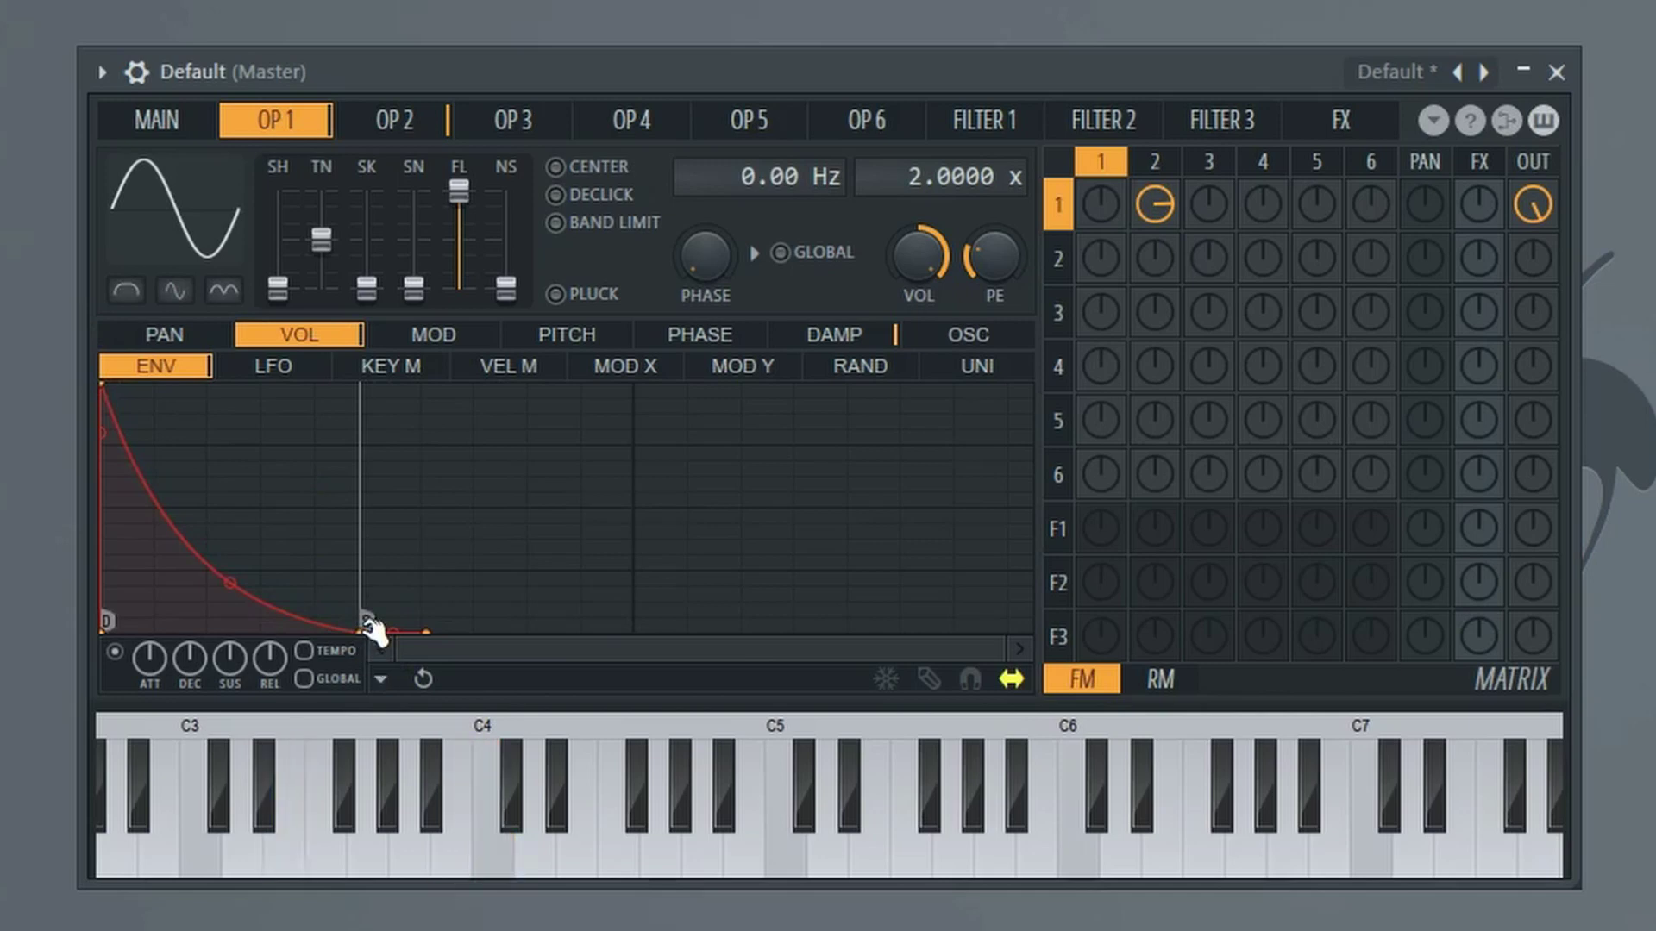
drag(230, 583, 229, 518)
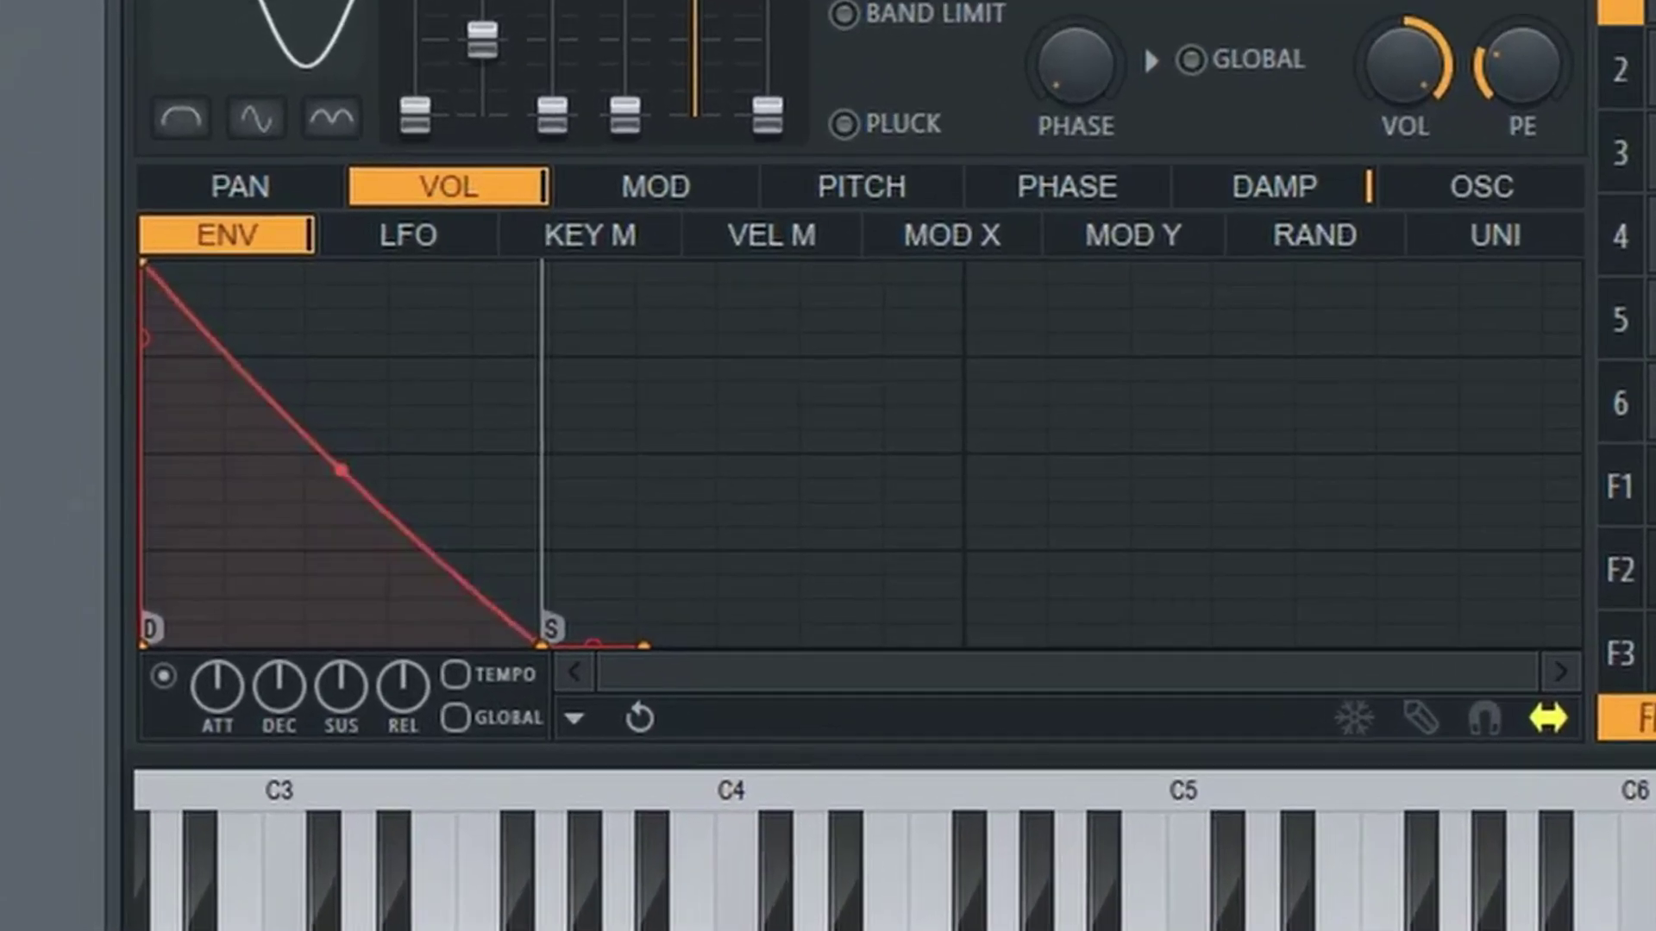
drag(341, 470, 335, 363)
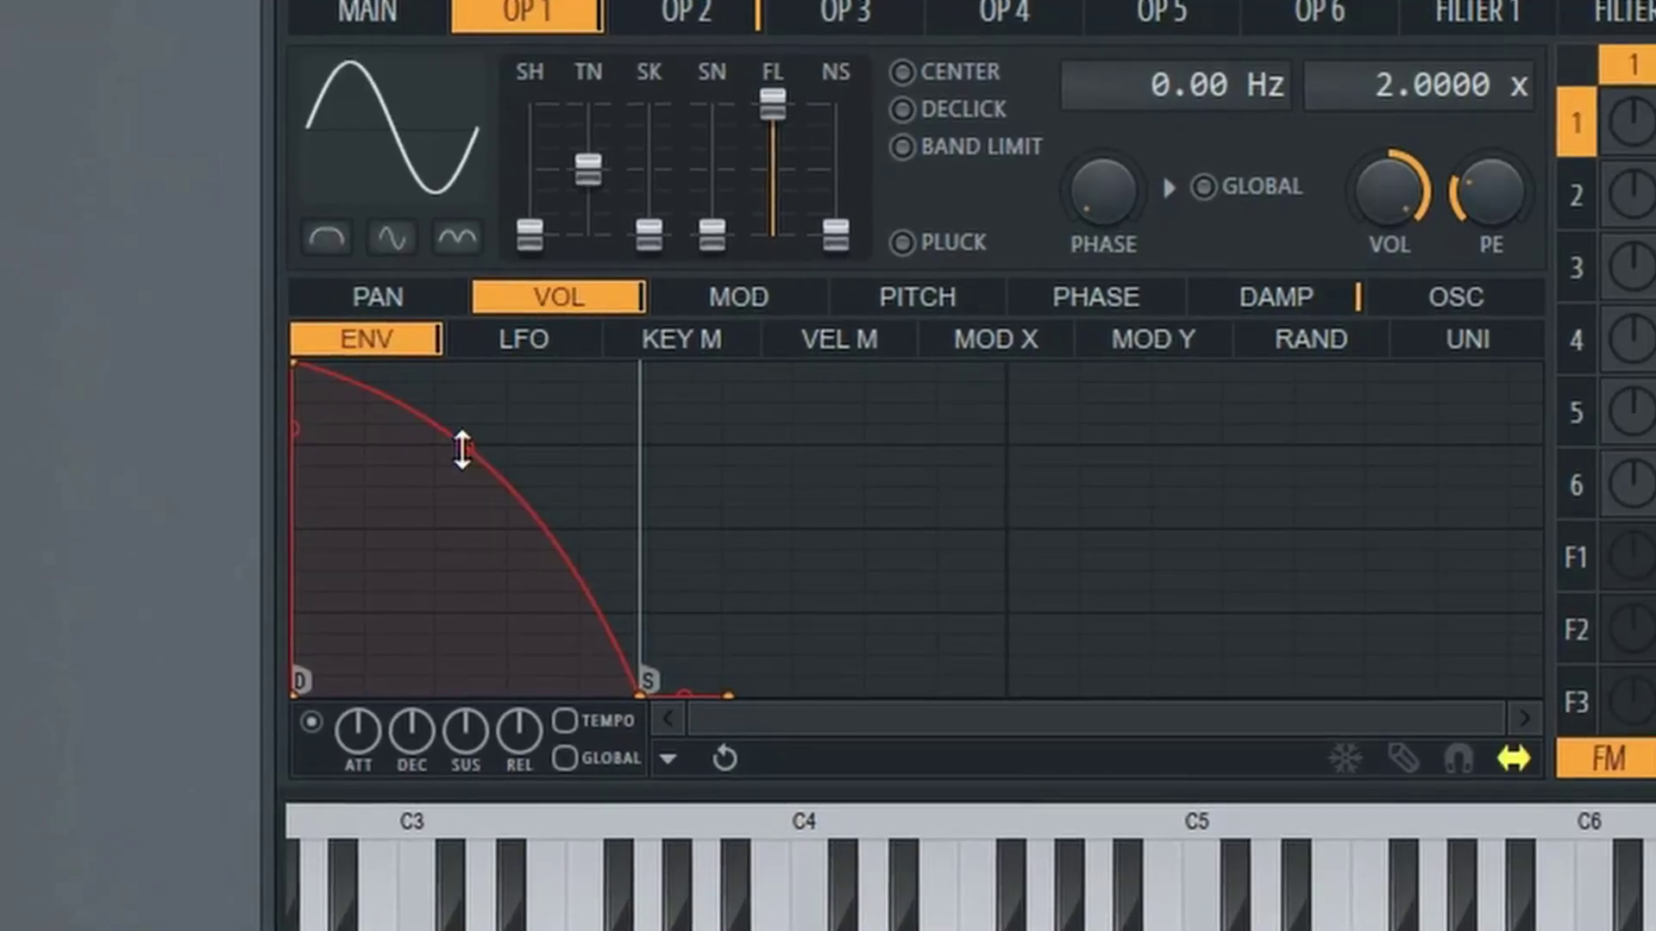
drag(192, 459, 193, 492)
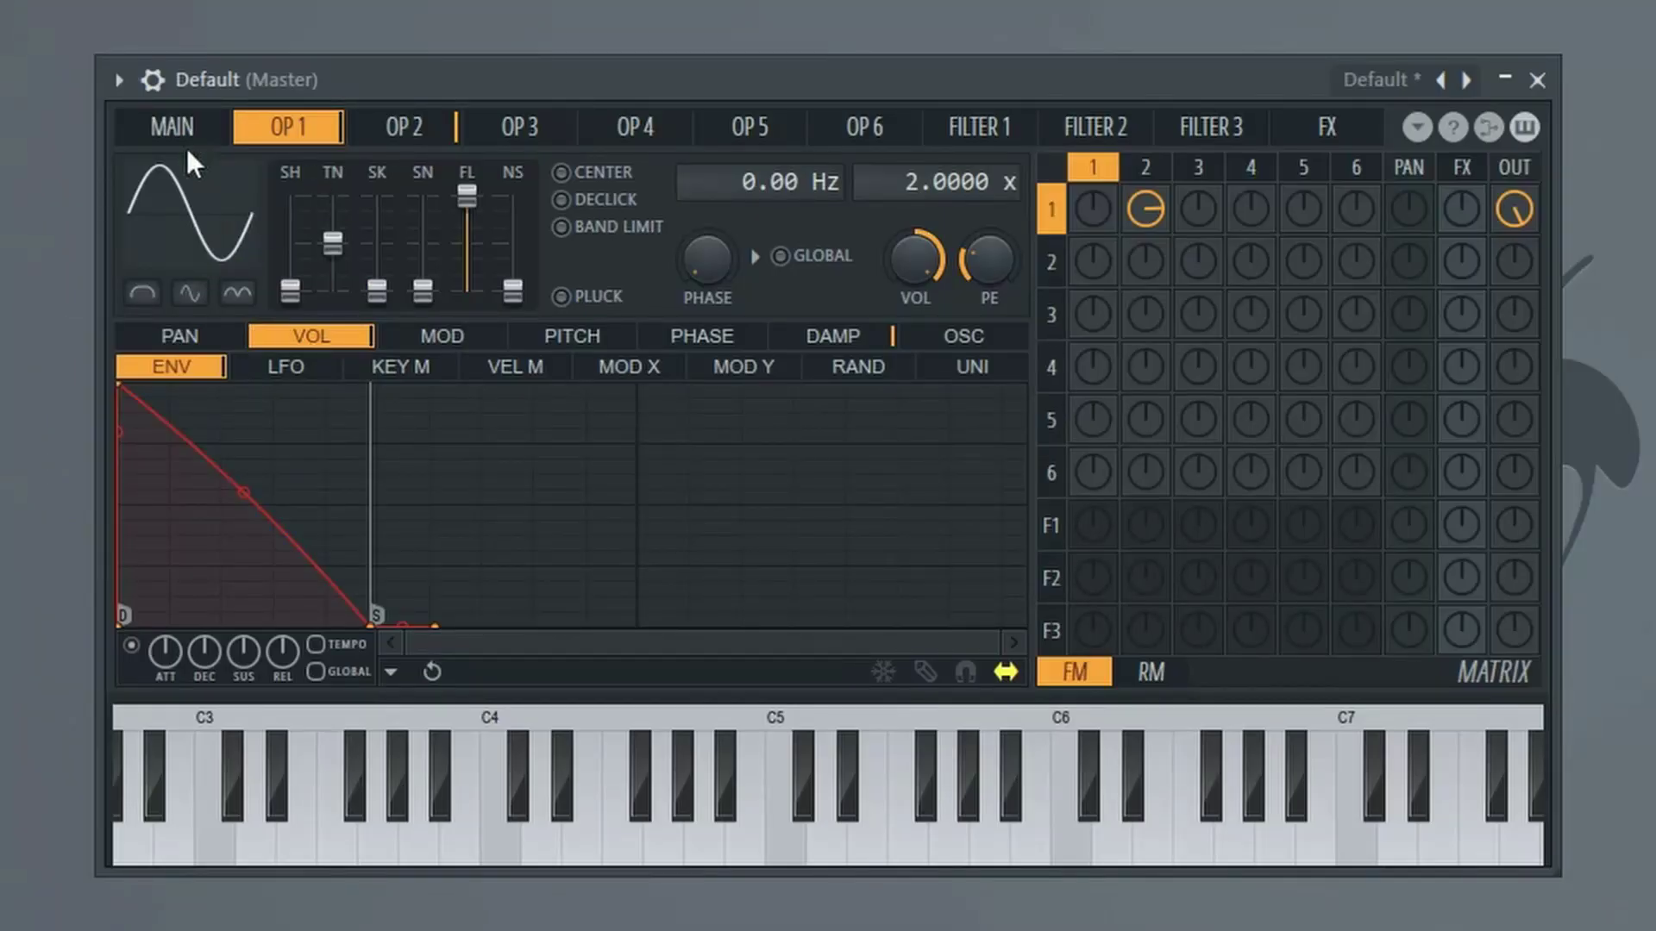
Raise operator 2's waveform tension slightly above center and add about a quarter of skew
mouse_move(239, 277)
mouse_down()
mouse_move(173, 267)
mouse_move(211, 226)
mouse_move(180, 236)
mouse_up()
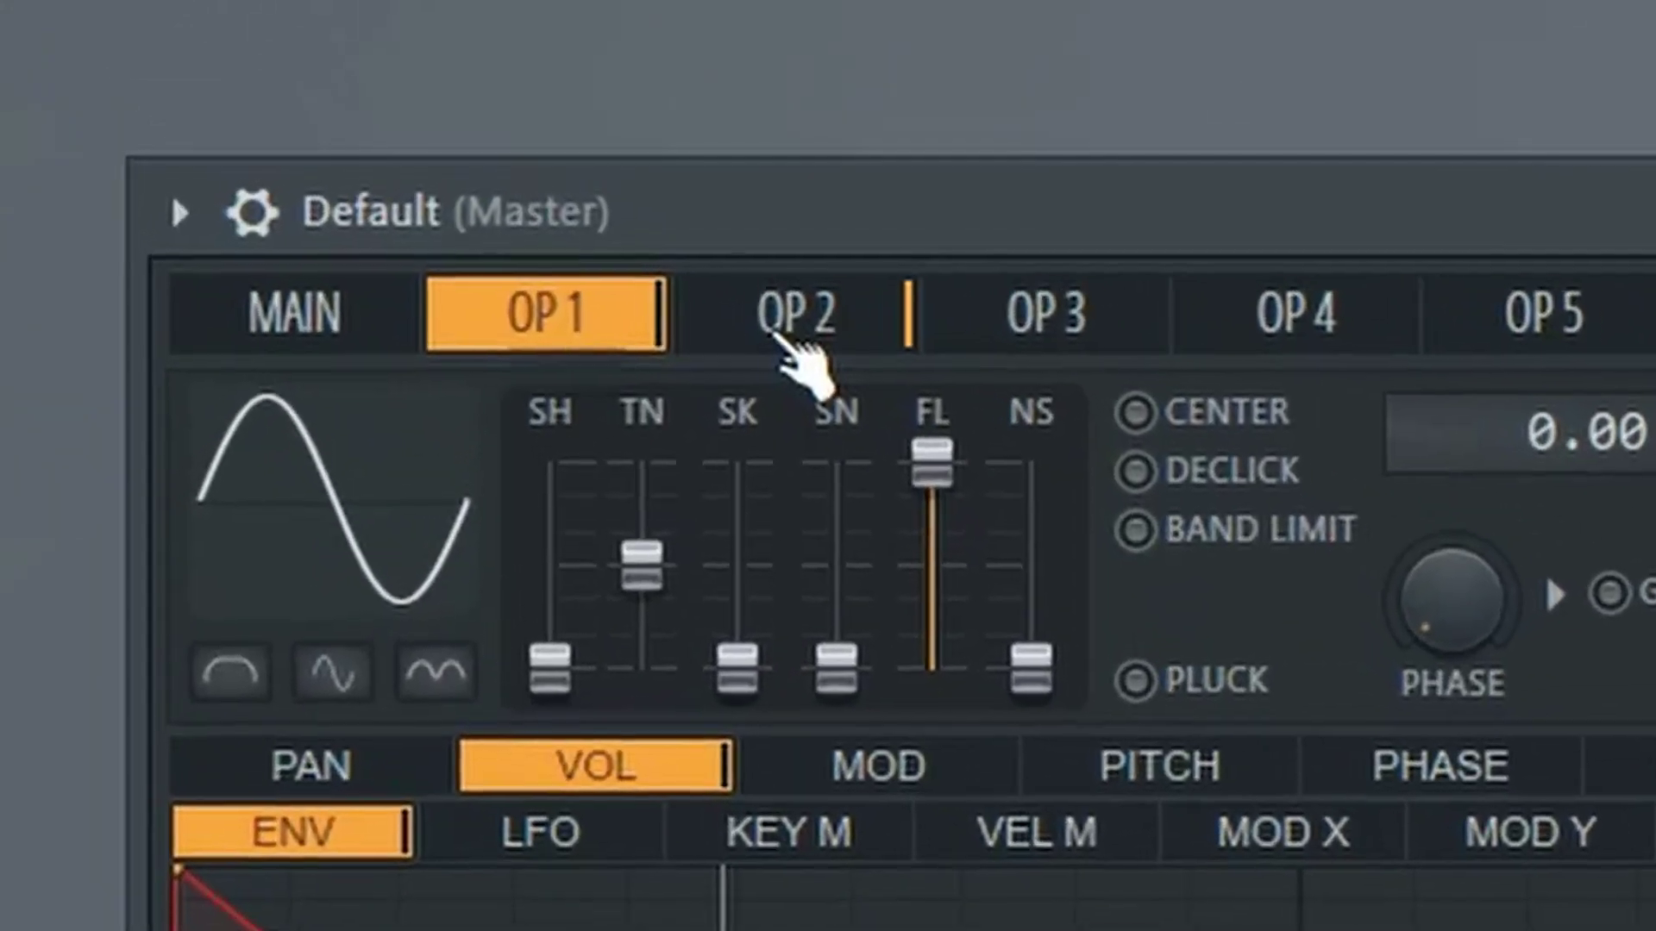
click(403, 129)
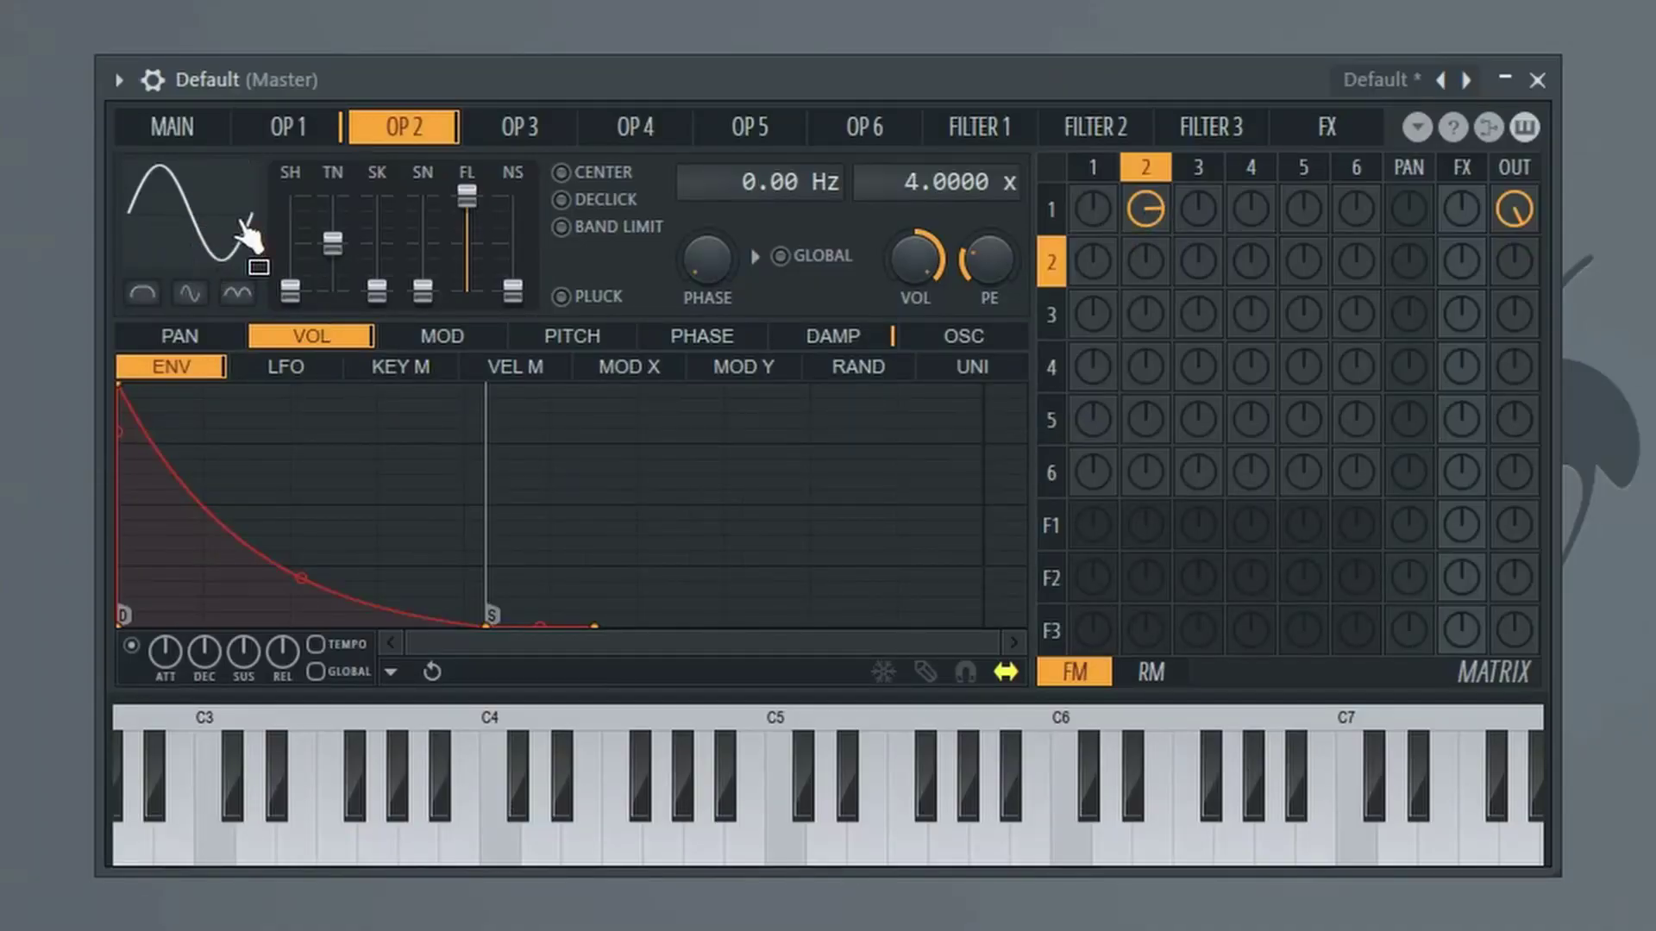
drag(343, 250, 348, 255)
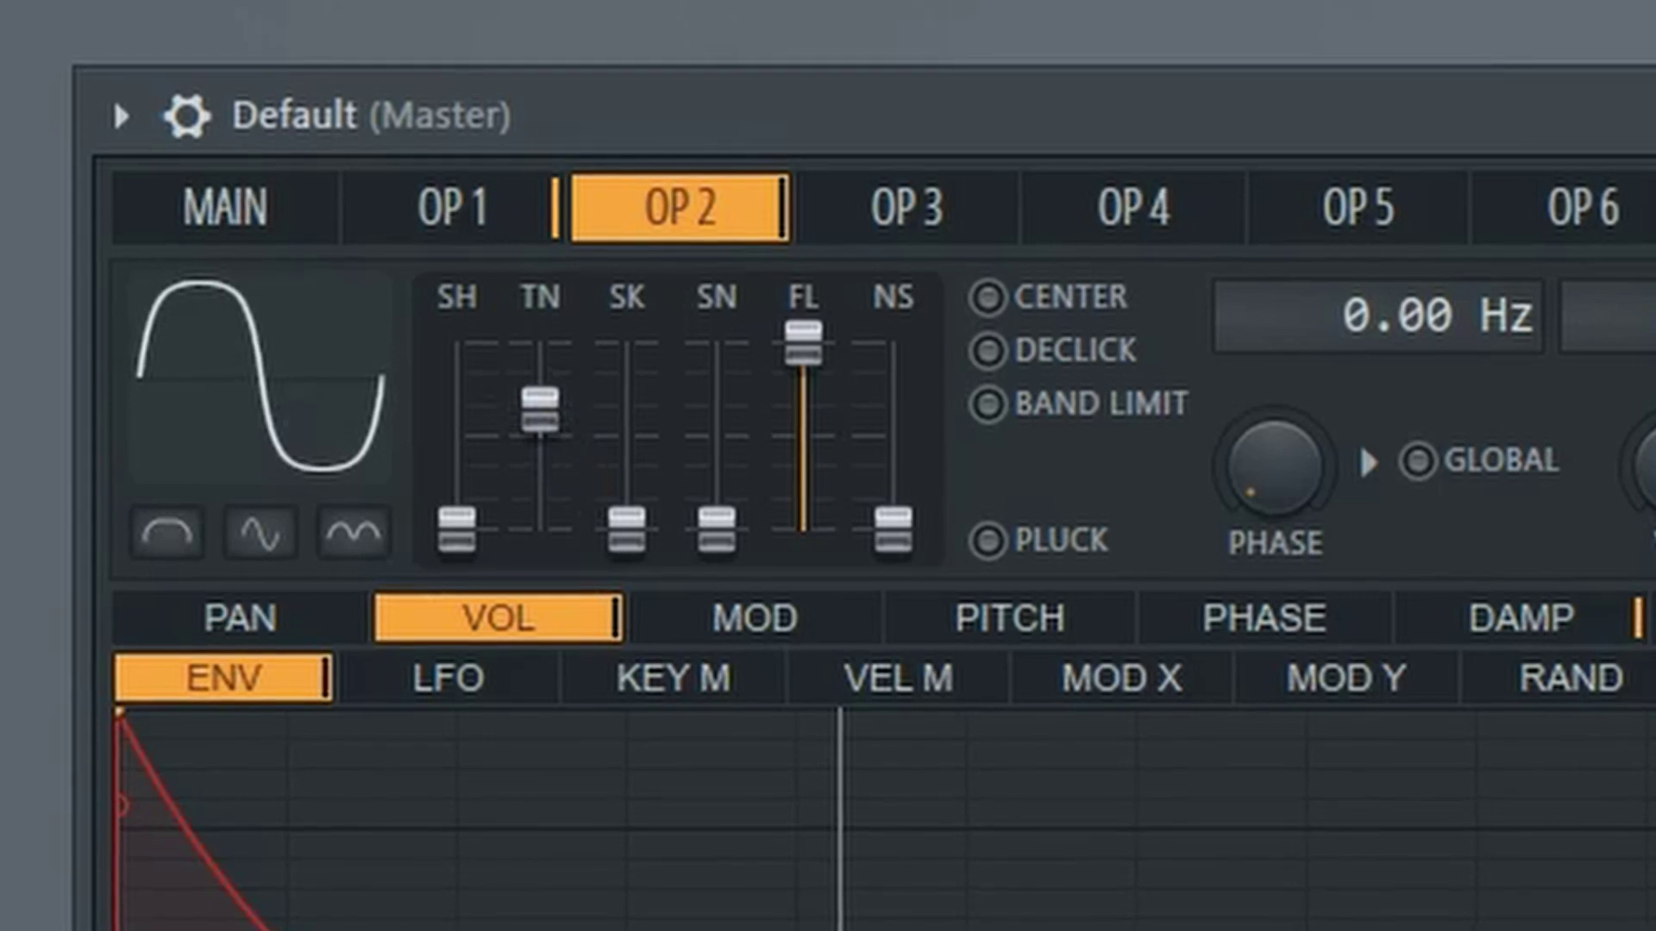
mouse_move(541, 399)
mouse_down()
mouse_move(539, 370)
mouse_move(546, 419)
mouse_up()
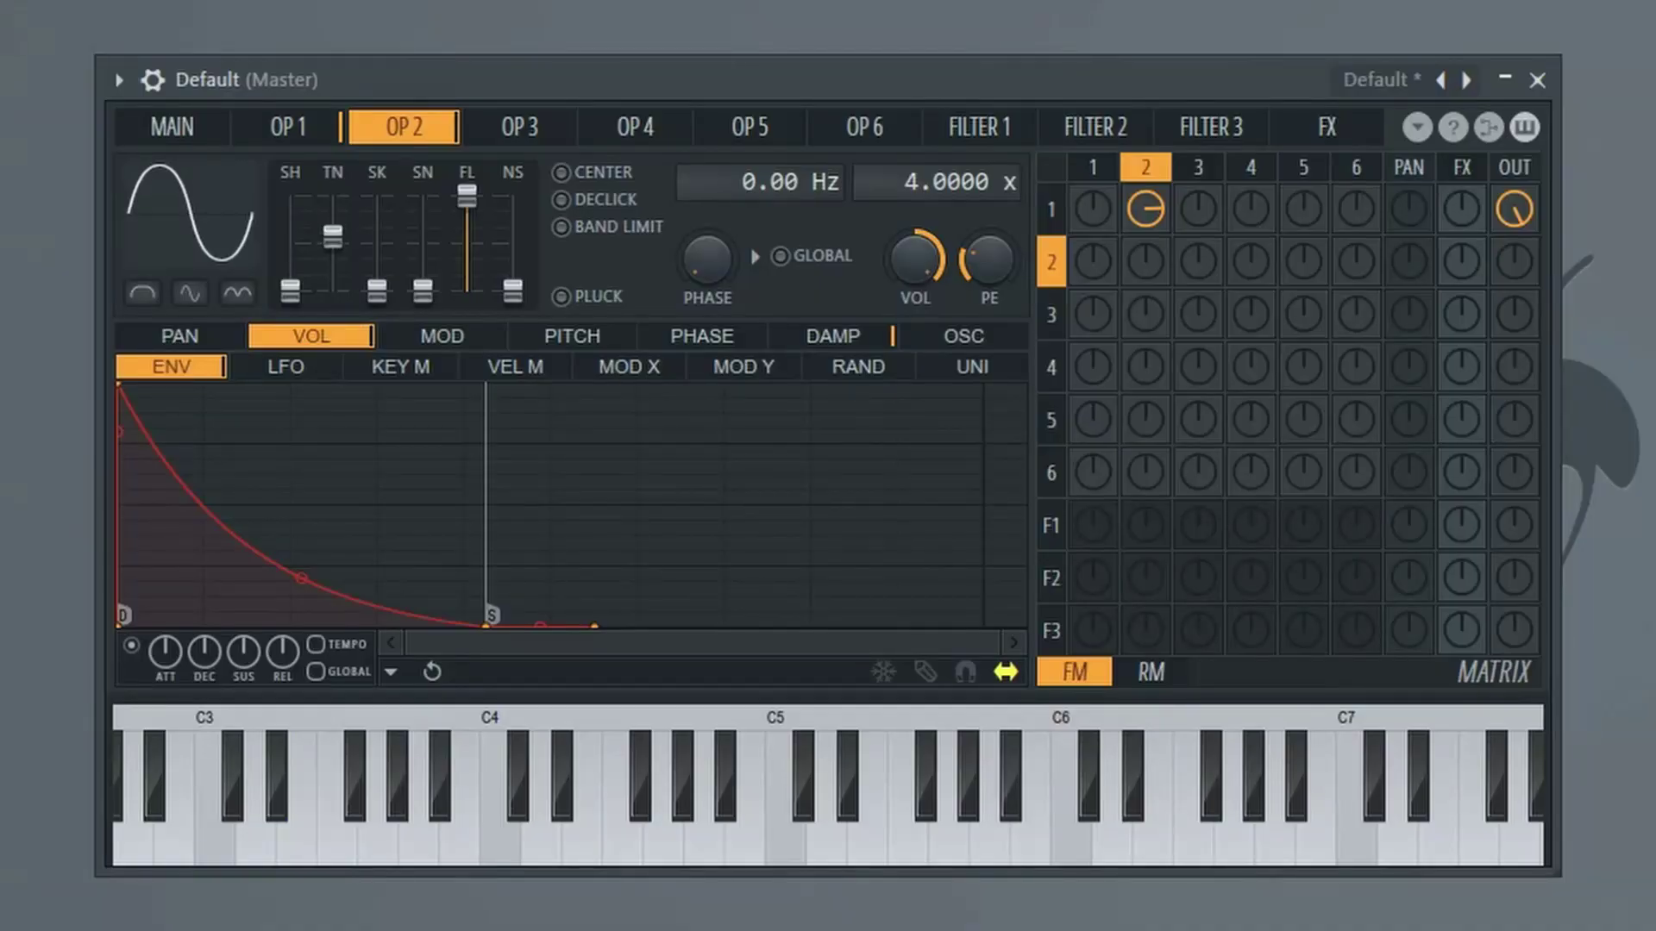
drag(333, 236, 332, 238)
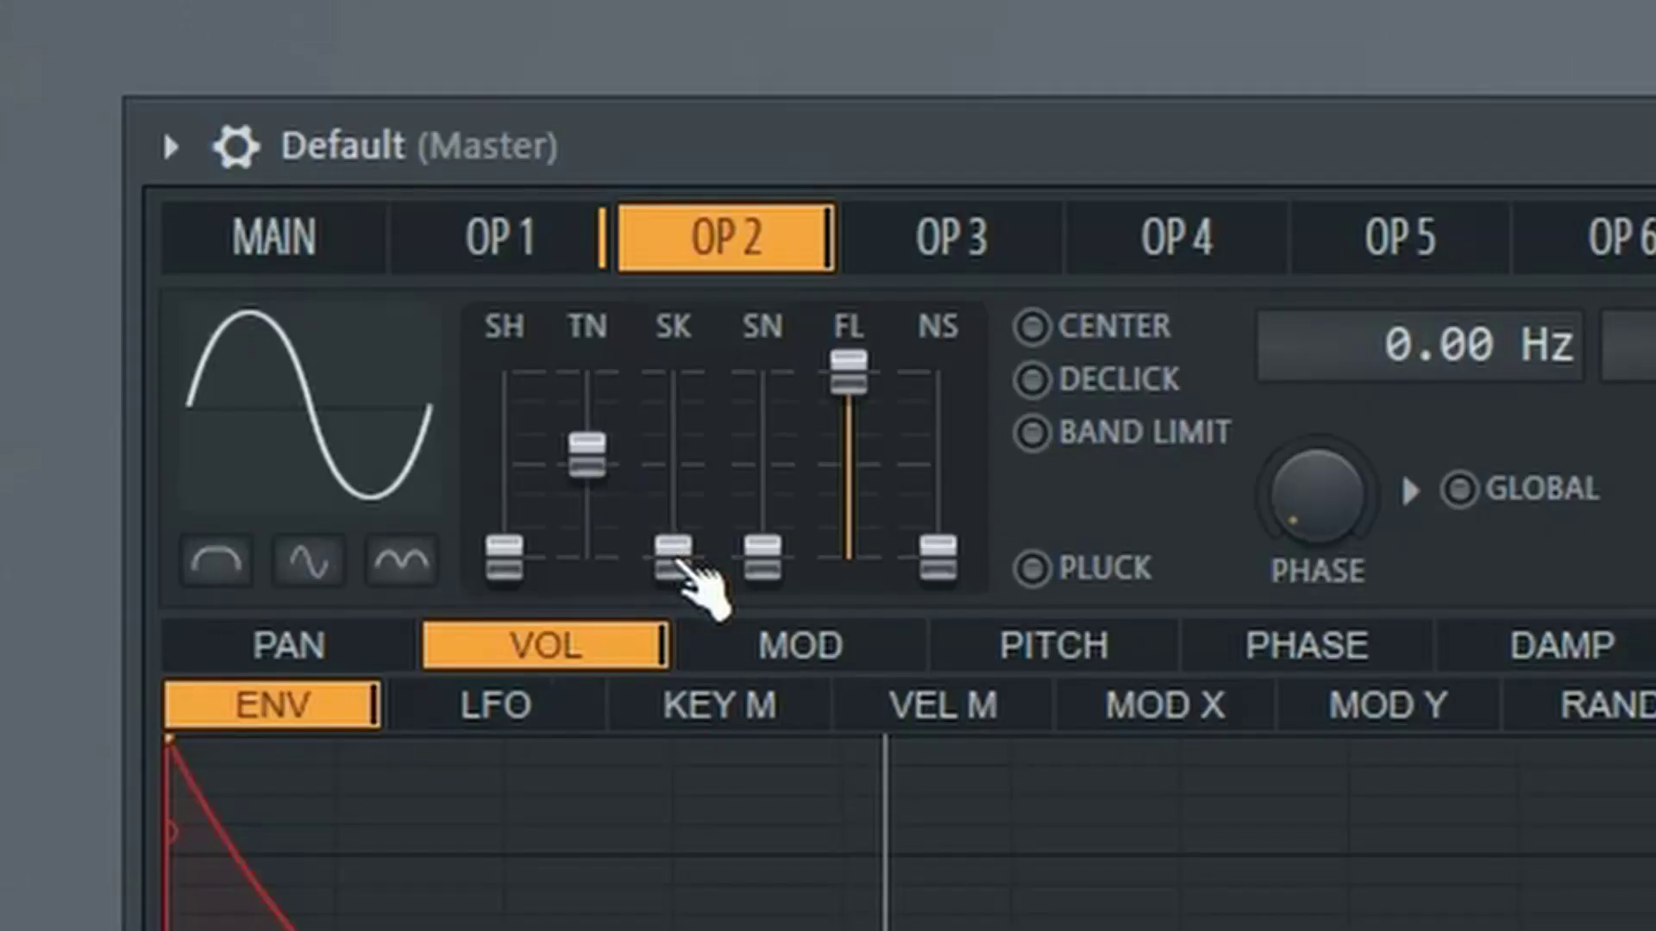
drag(672, 559, 673, 444)
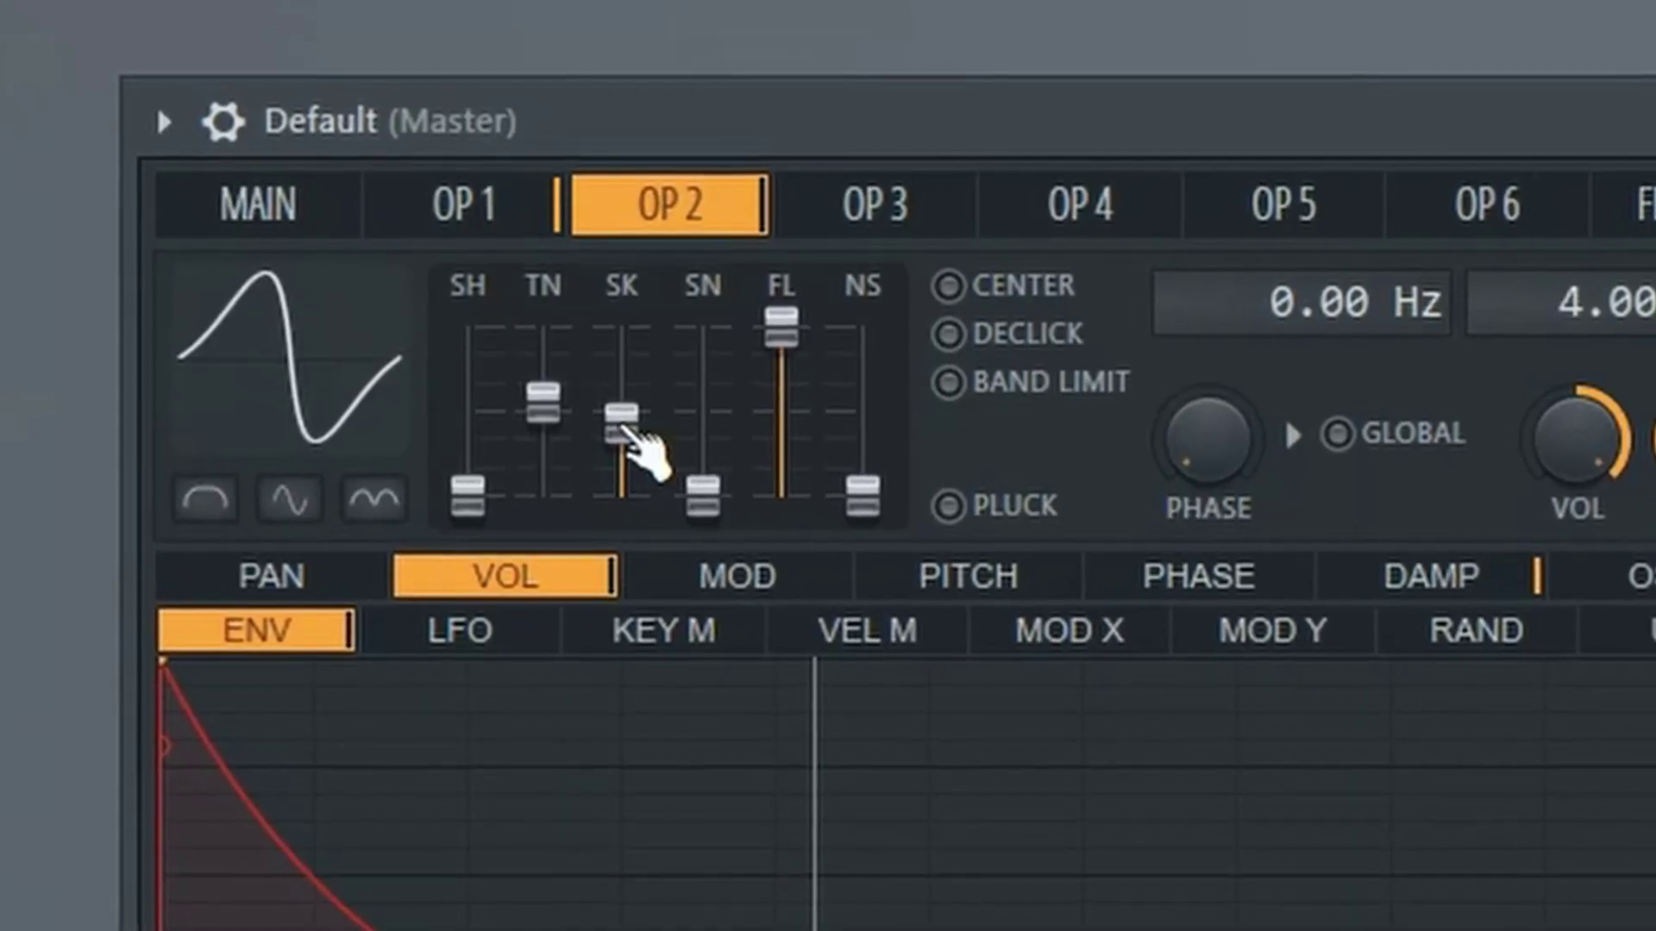
drag(622, 435, 629, 327)
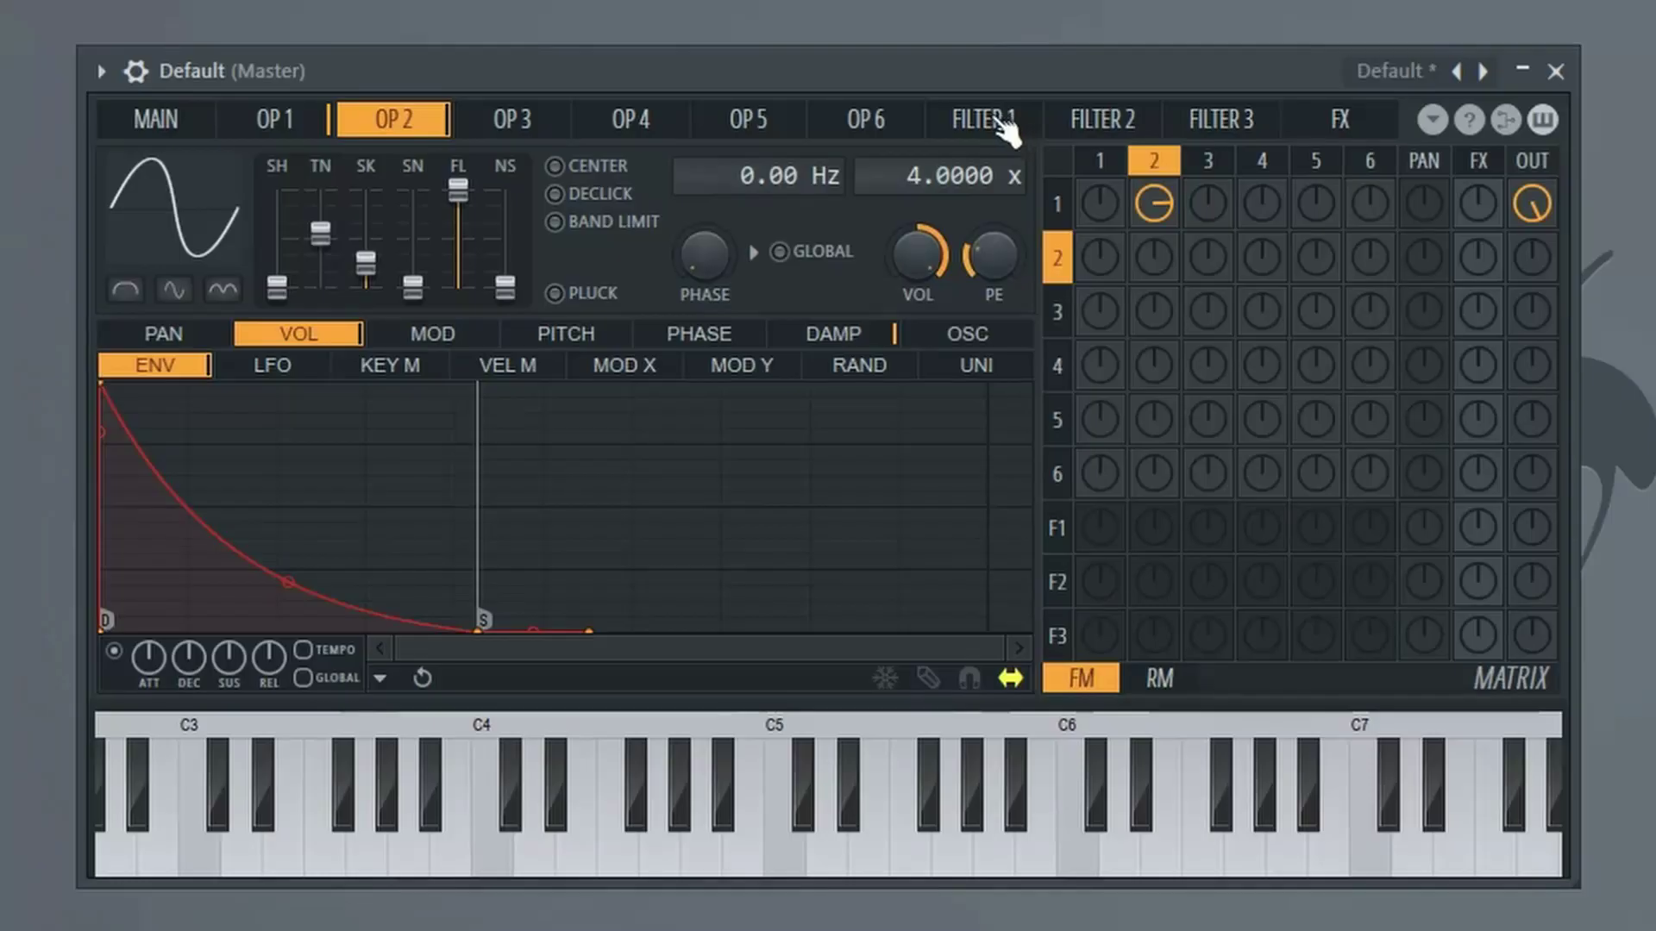
Route operator 1 through Filter 1 to the output at full level instead of directly, with the filter cutoff fully open
click(575, 299)
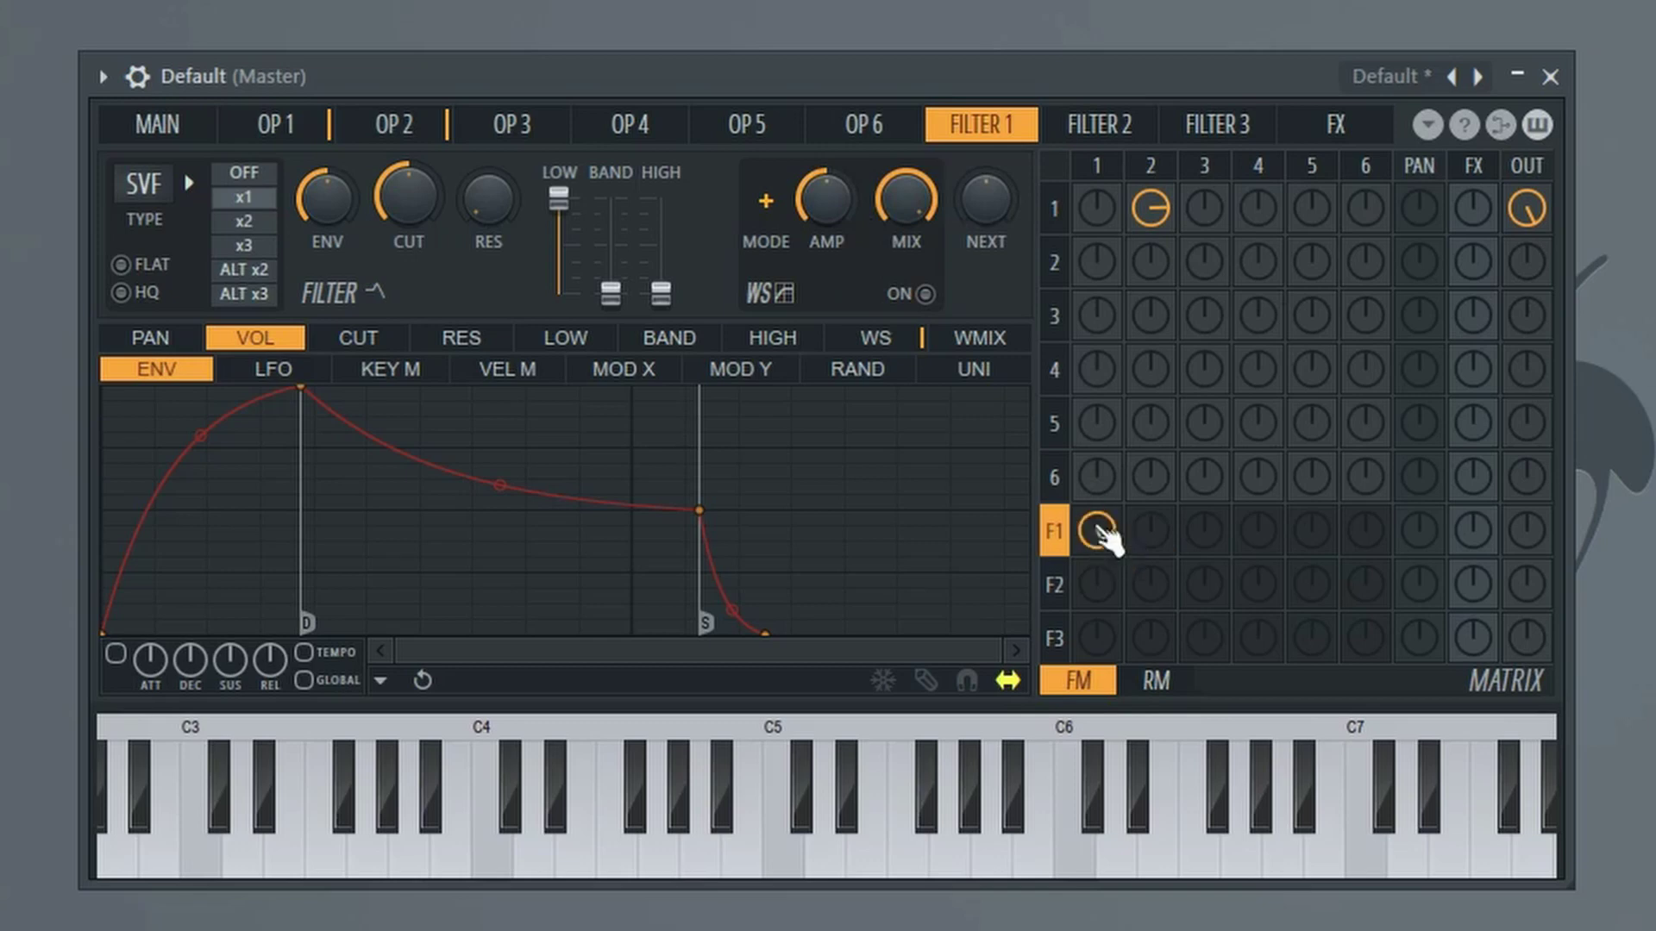
drag(1535, 549, 1535, 530)
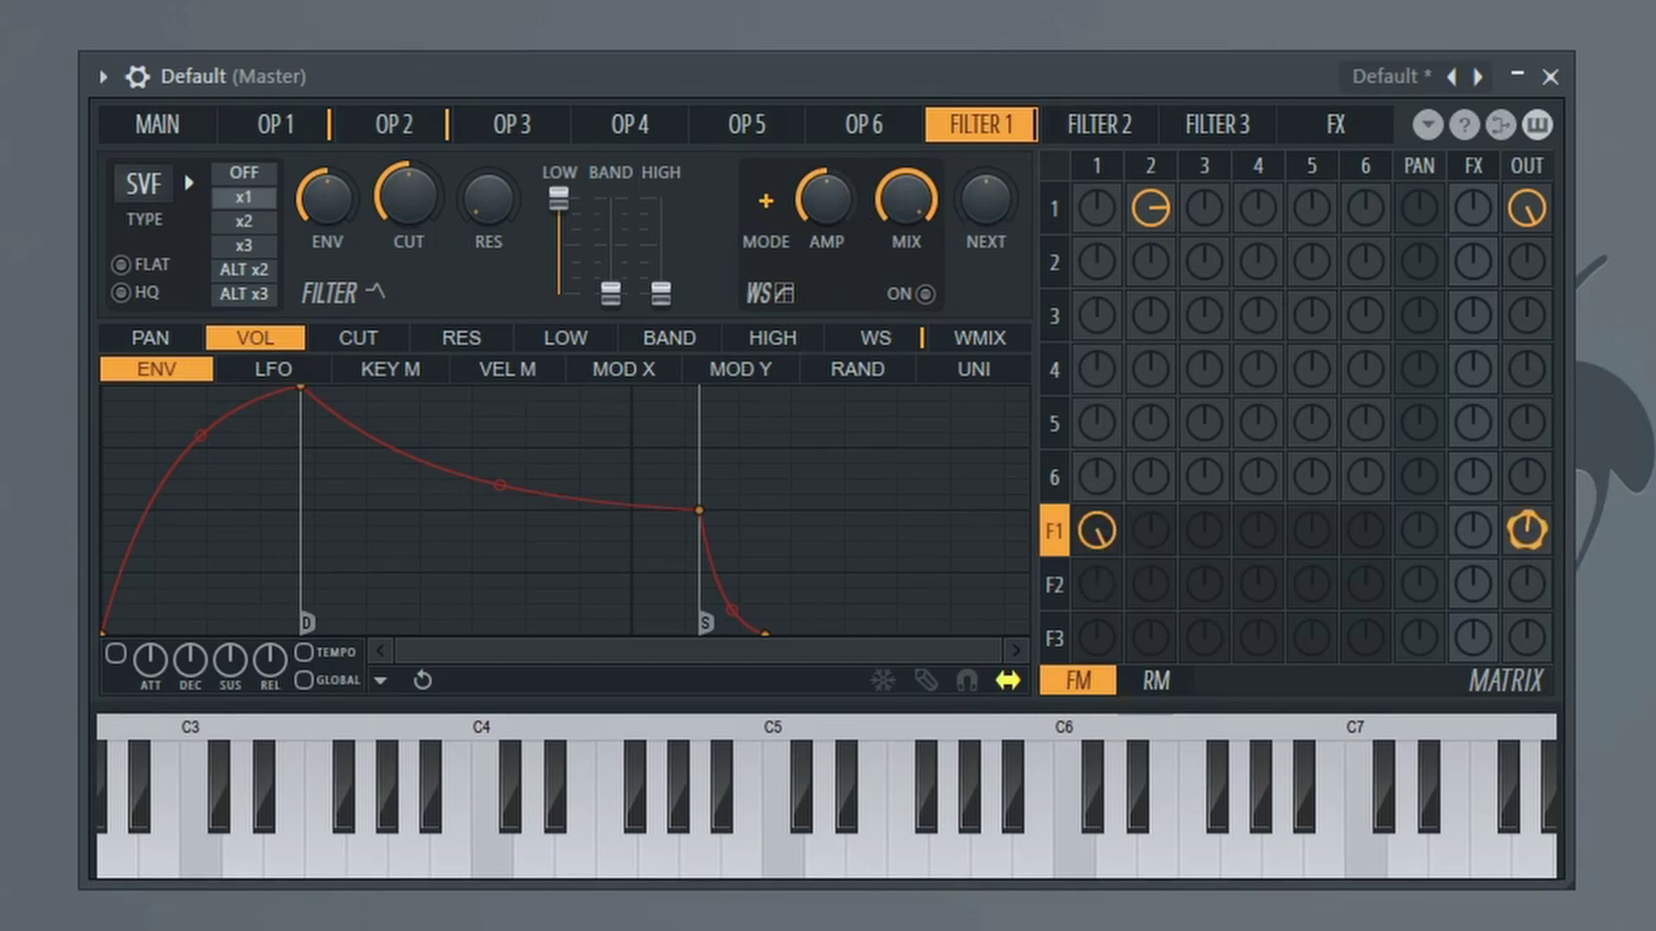
mouse_move(1527, 208)
mouse_down()
mouse_move(1526, 226)
mouse_move(1548, 229)
mouse_up()
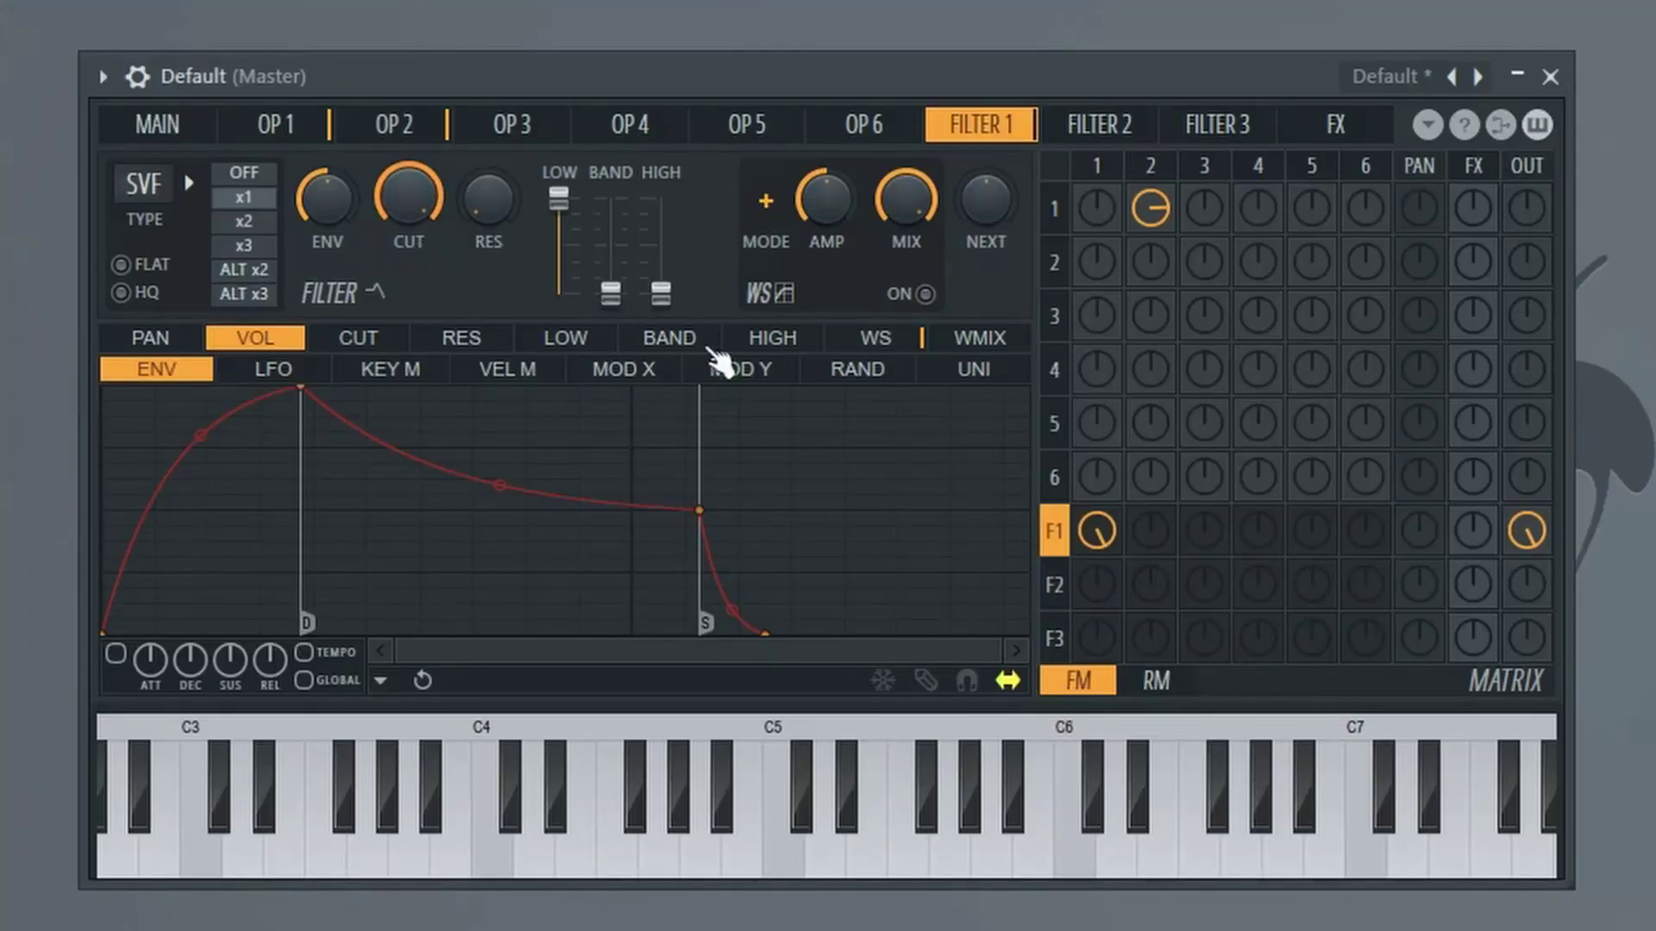
Turn on Filter 1's waveshaper and reduce its amp and mix to small amounts
click(925, 294)
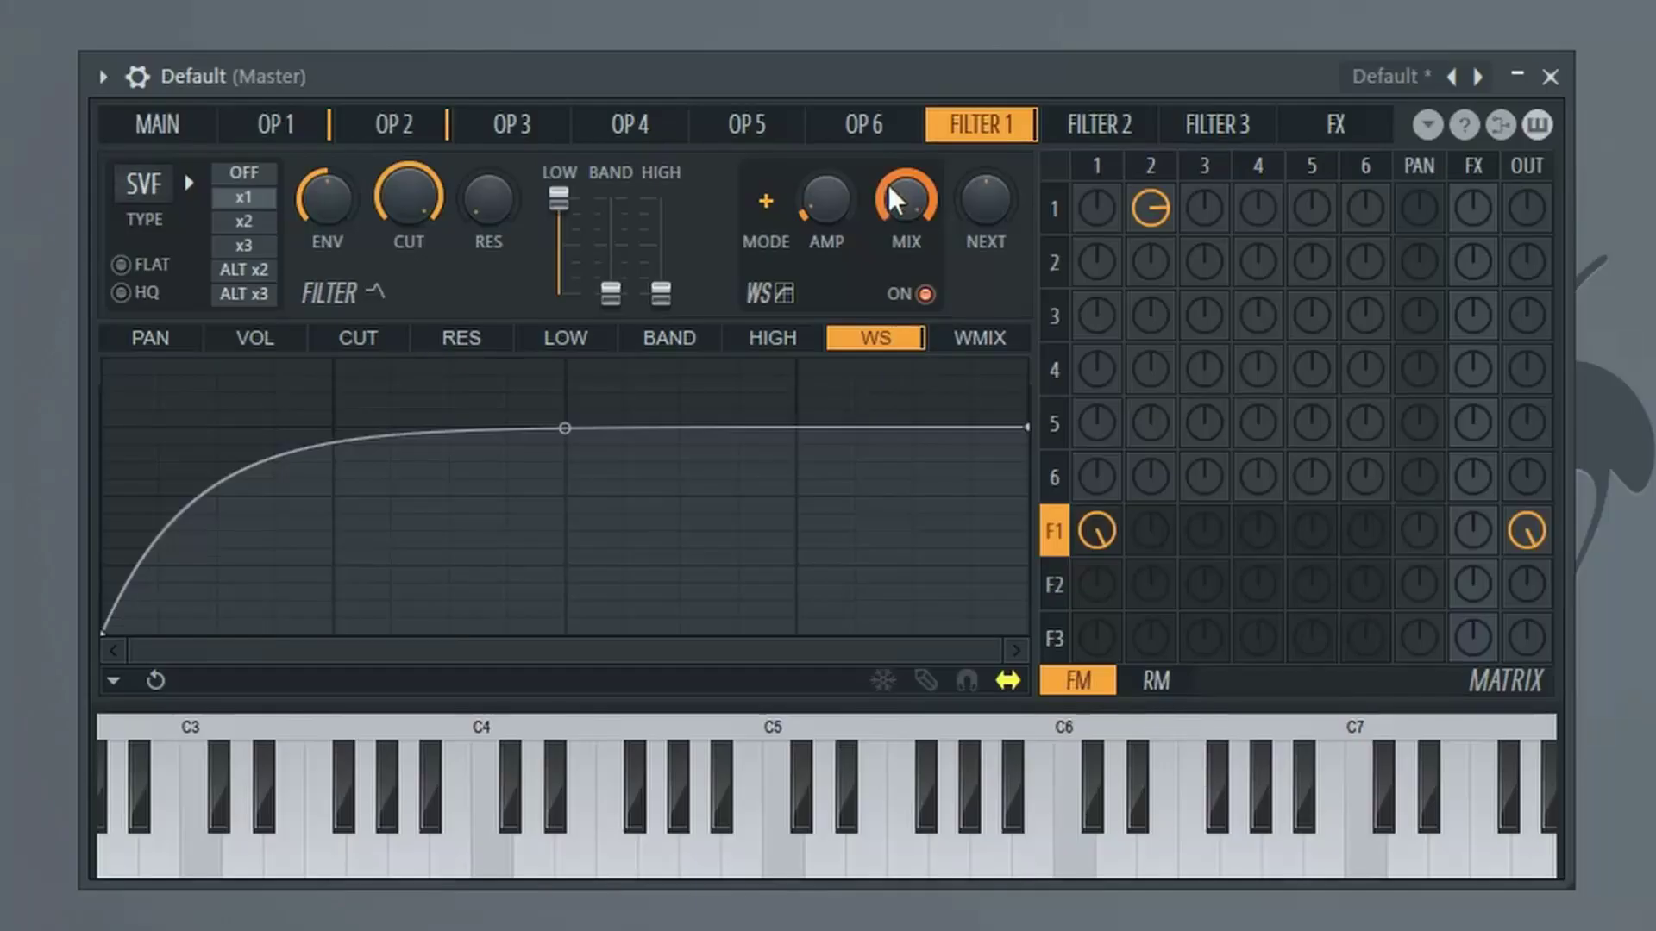
drag(953, 380, 953, 423)
drag(905, 199, 904, 250)
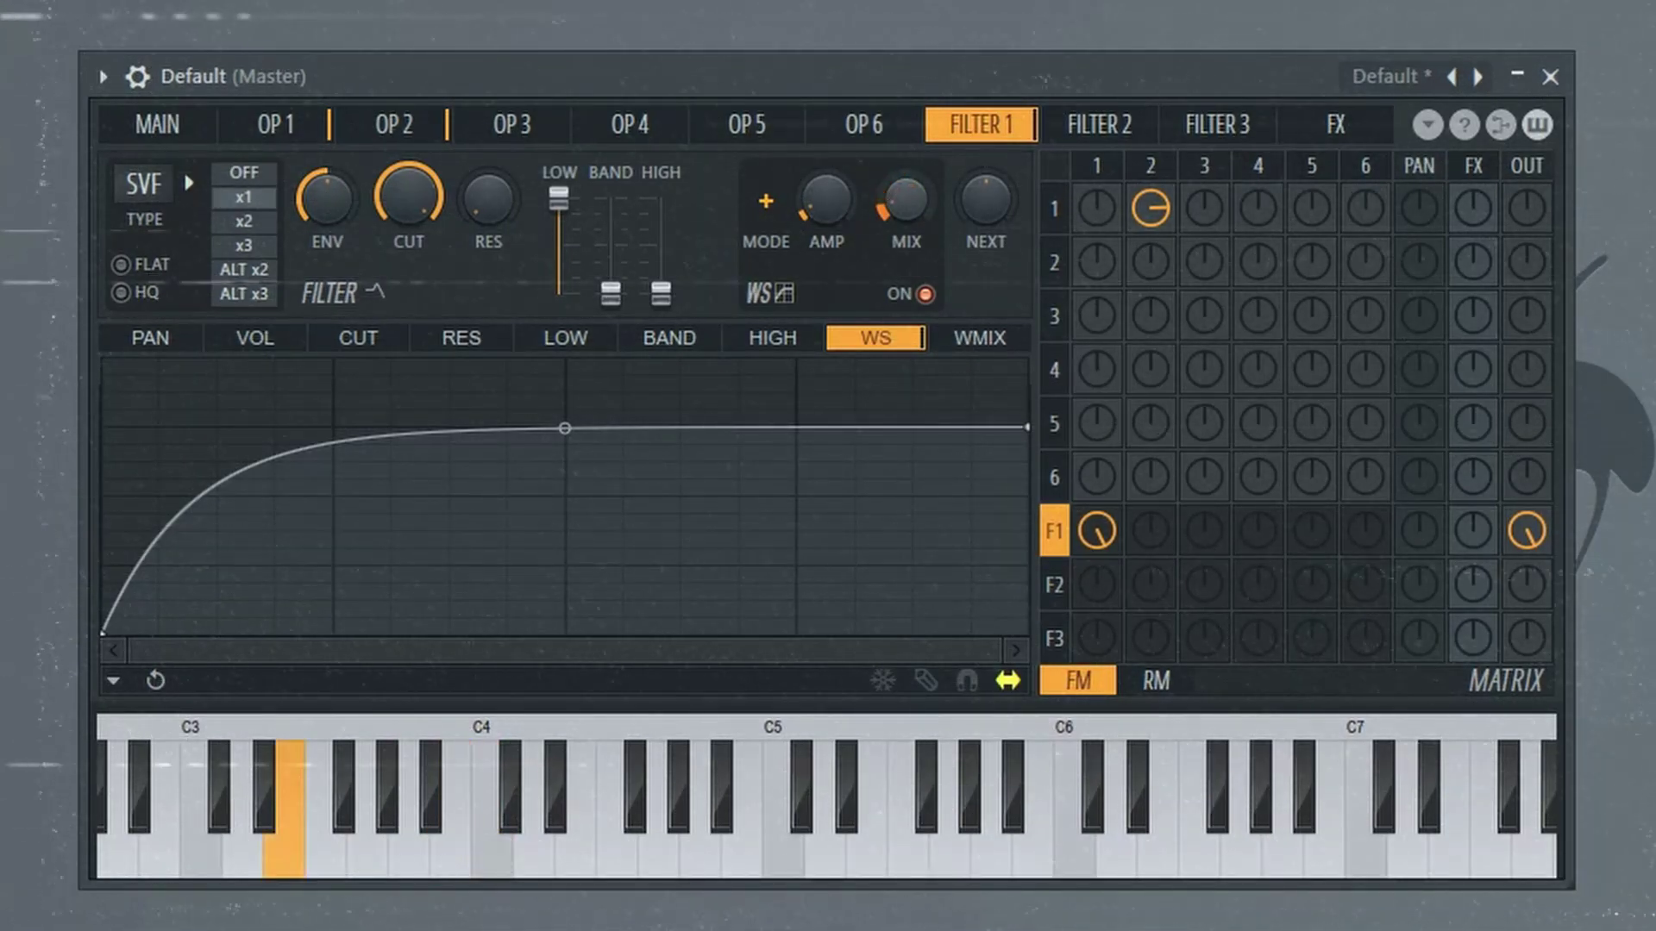